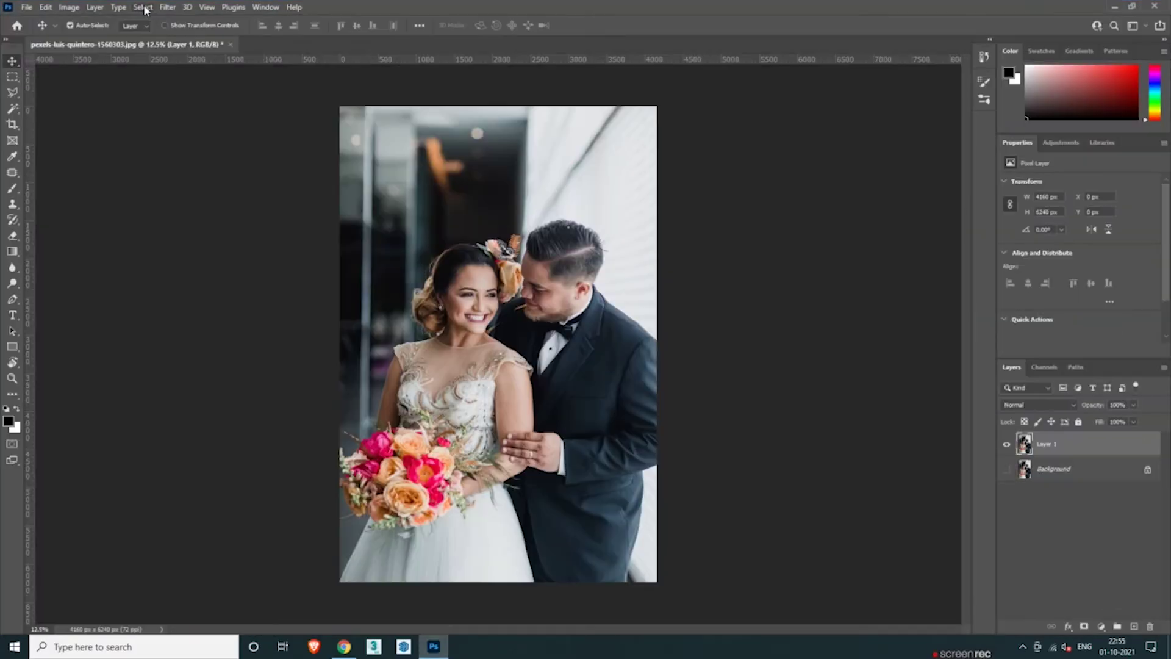
# - Launch Perfectly Clear Complete on the wedding photo from Photoshop's Filter > Athentech Imaging menu
pyautogui.click(160, 6)
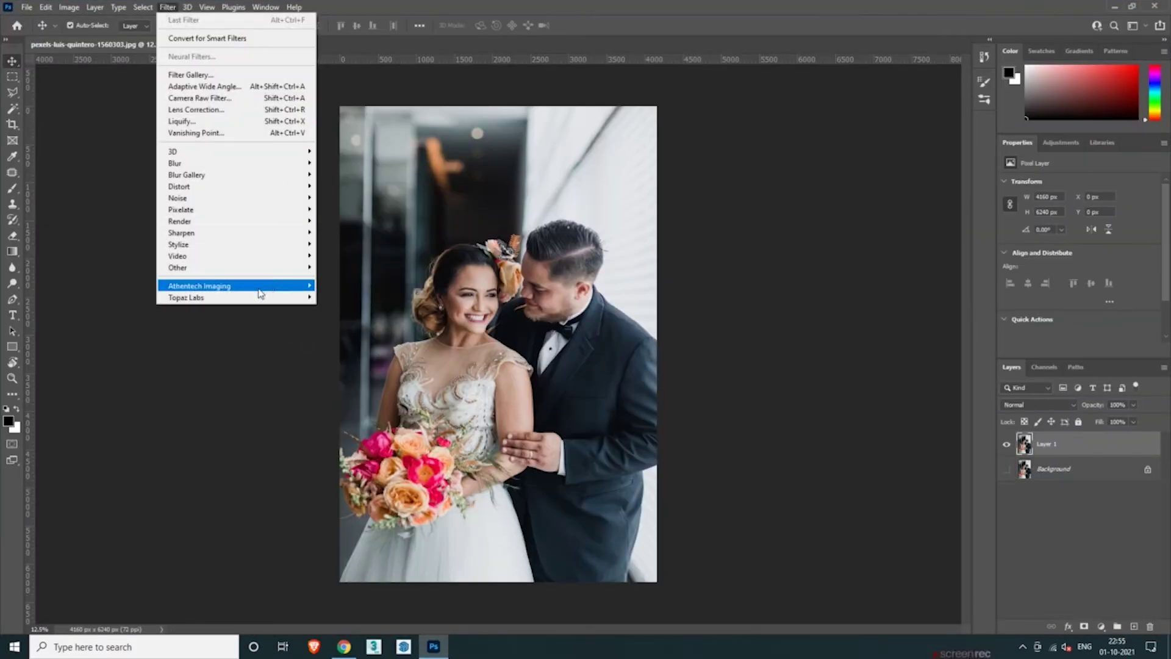
pyautogui.click(391, 286)
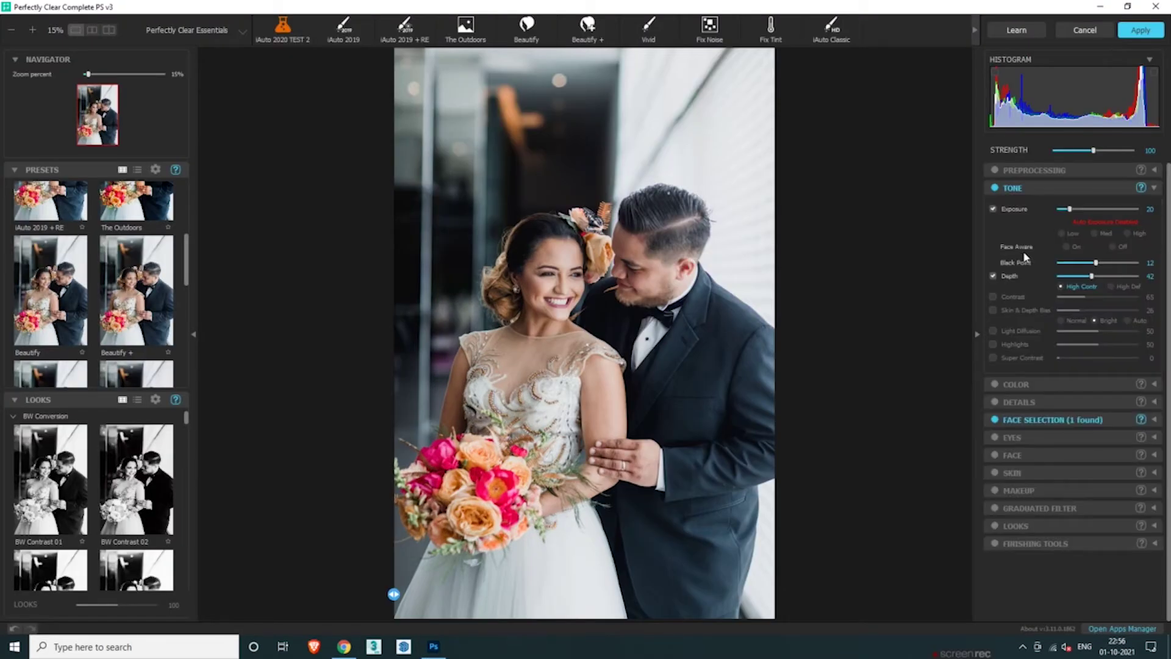
# - Set Tone Exposure to 50 at Low strength with Face Aware off
pyautogui.click(993, 276)
pyautogui.click(994, 277)
pyautogui.click(1151, 208)
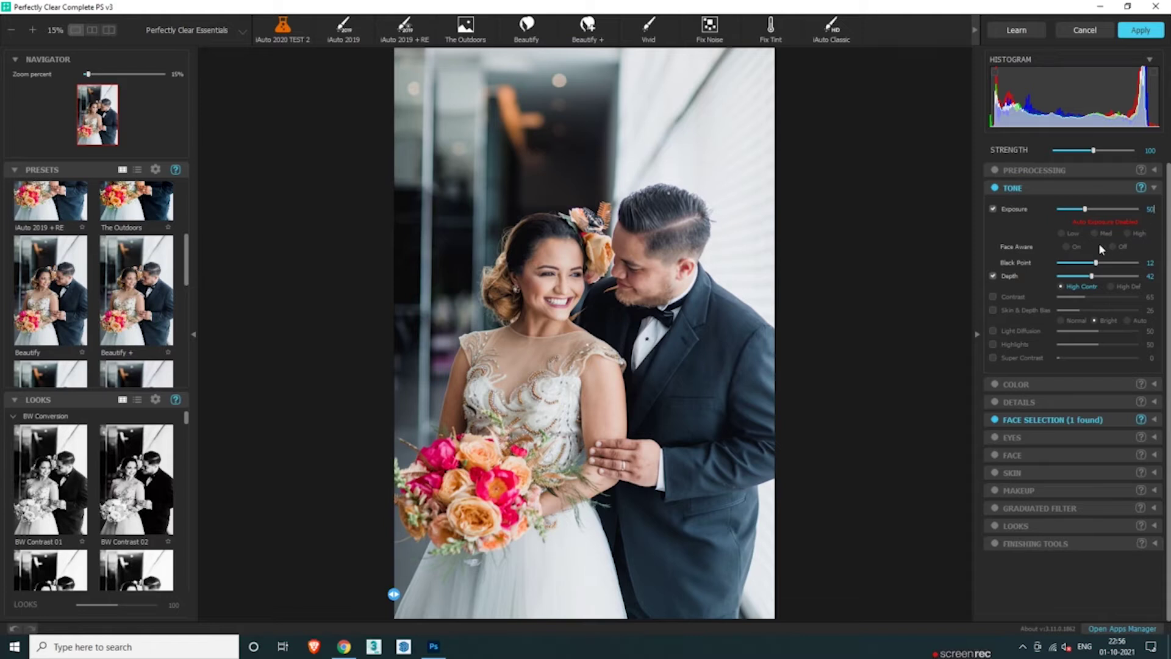
pyautogui.click(1062, 231)
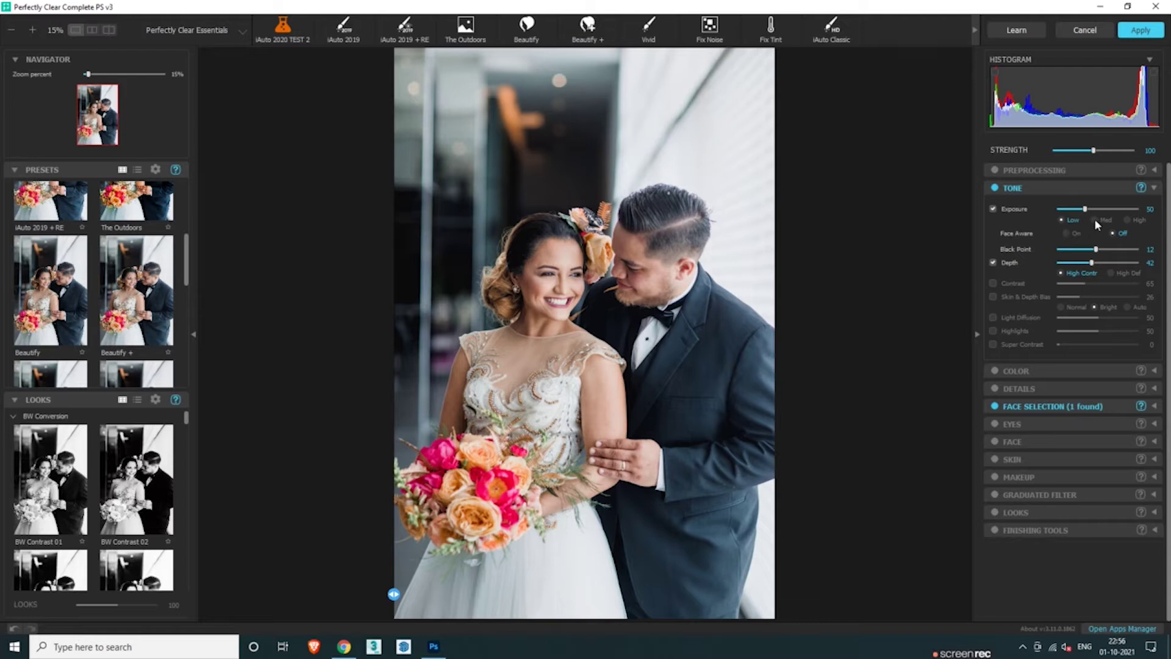
pyautogui.click(1062, 220)
# - Lower the Tone Depth value
pyautogui.scroll(-5, 1151, 251)
pyautogui.doubleClick(1151, 263)
pyautogui.write('20')
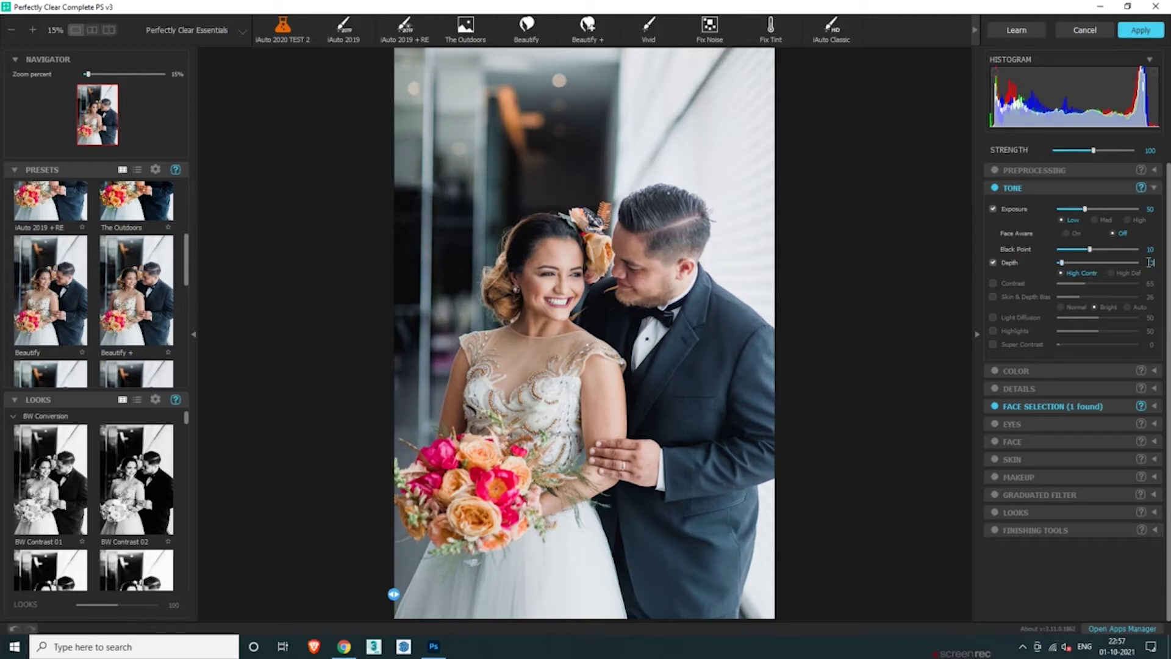
pyautogui.doubleClick(1150, 262)
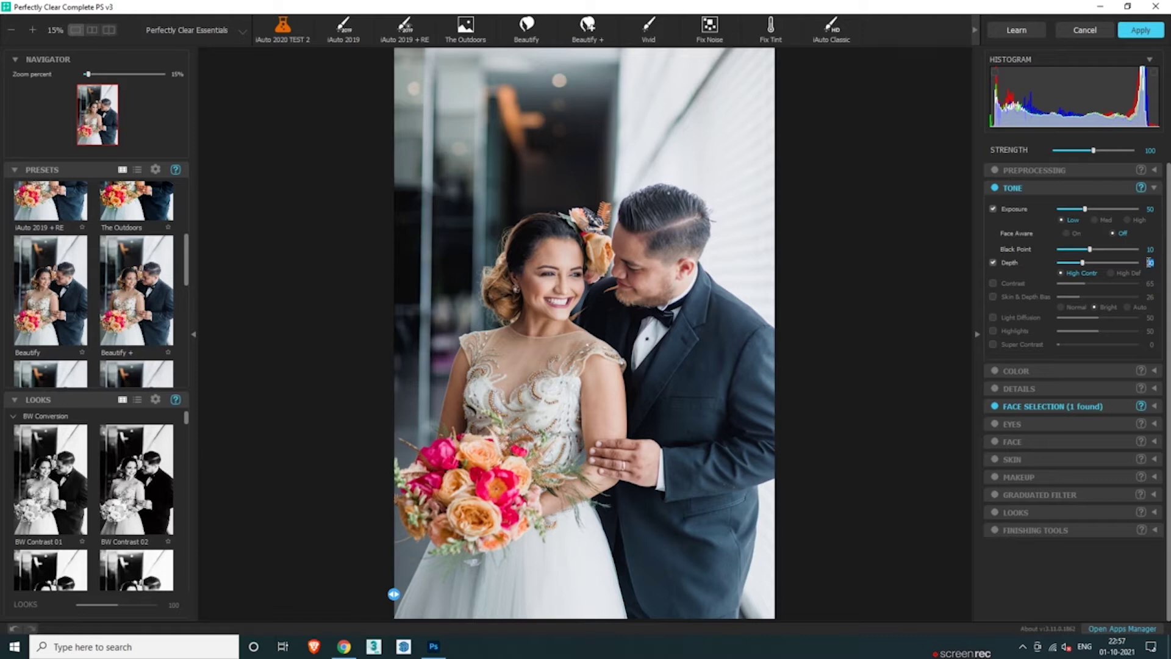
# - Enable Contrast and set it to 50
pyautogui.click(993, 283)
pyautogui.click(992, 283)
pyautogui.click(993, 283)
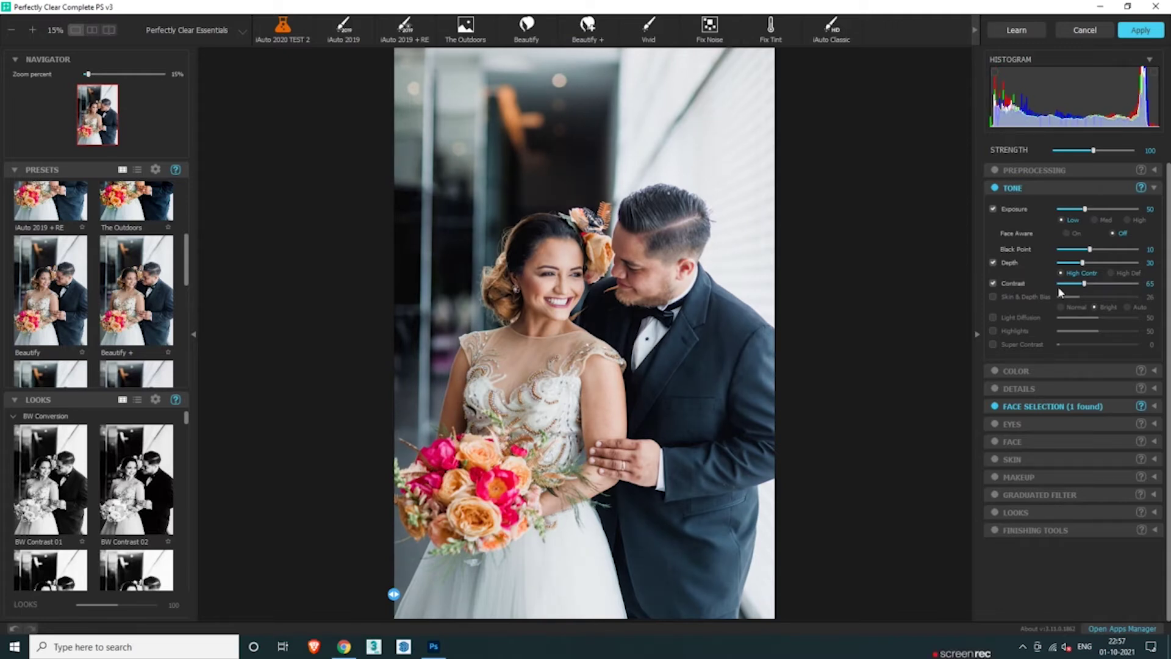
pyautogui.doubleClick(1151, 284)
pyautogui.write('50')
pyautogui.press('Return')
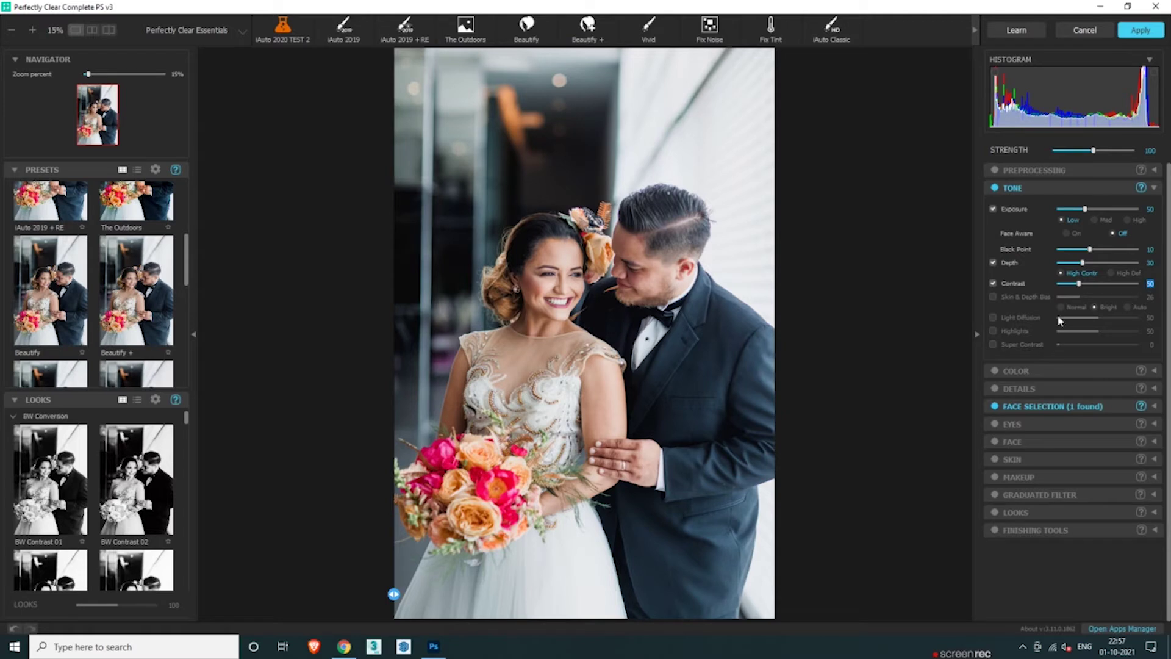
# - Preview Light Diffusion, Highlights and Super Contrast on and off, leaving them as they were
pyautogui.click(993, 317)
pyautogui.click(992, 317)
pyautogui.click(992, 317)
pyautogui.click(993, 331)
pyautogui.click(994, 331)
pyautogui.click(993, 344)
pyautogui.click(992, 344)
# - Turn Face Aware exposure on so Exposure drops to 12, and collapse the Tone section
pyautogui.click(1067, 233)
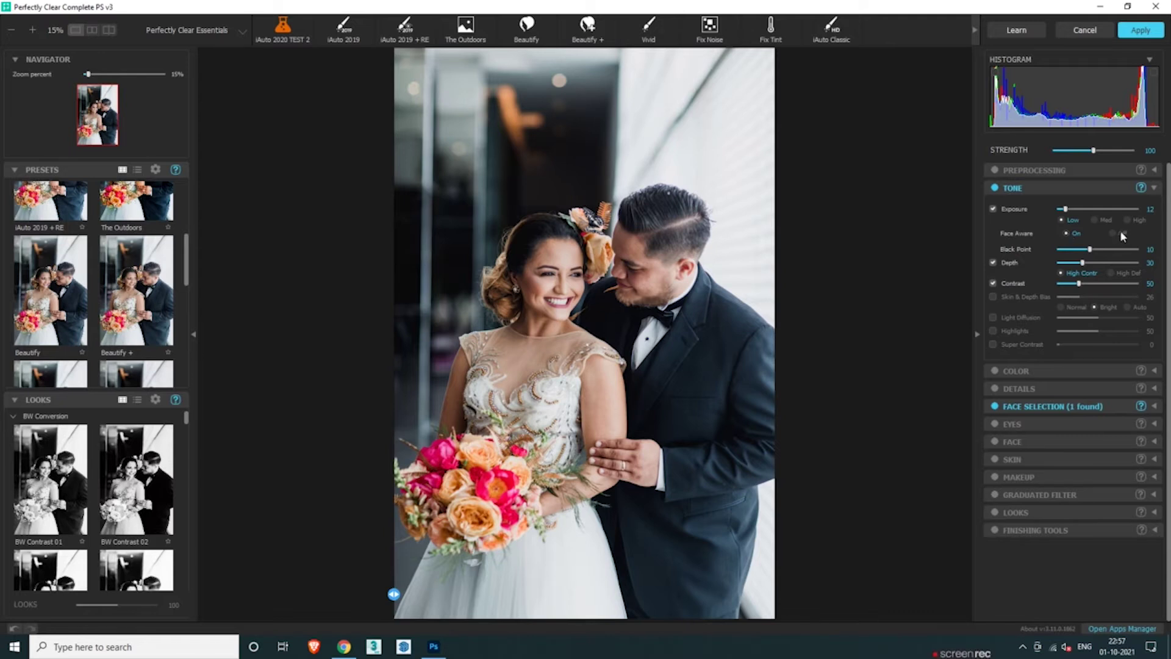
pyautogui.click(1114, 233)
pyautogui.click(1068, 234)
pyautogui.click(1116, 232)
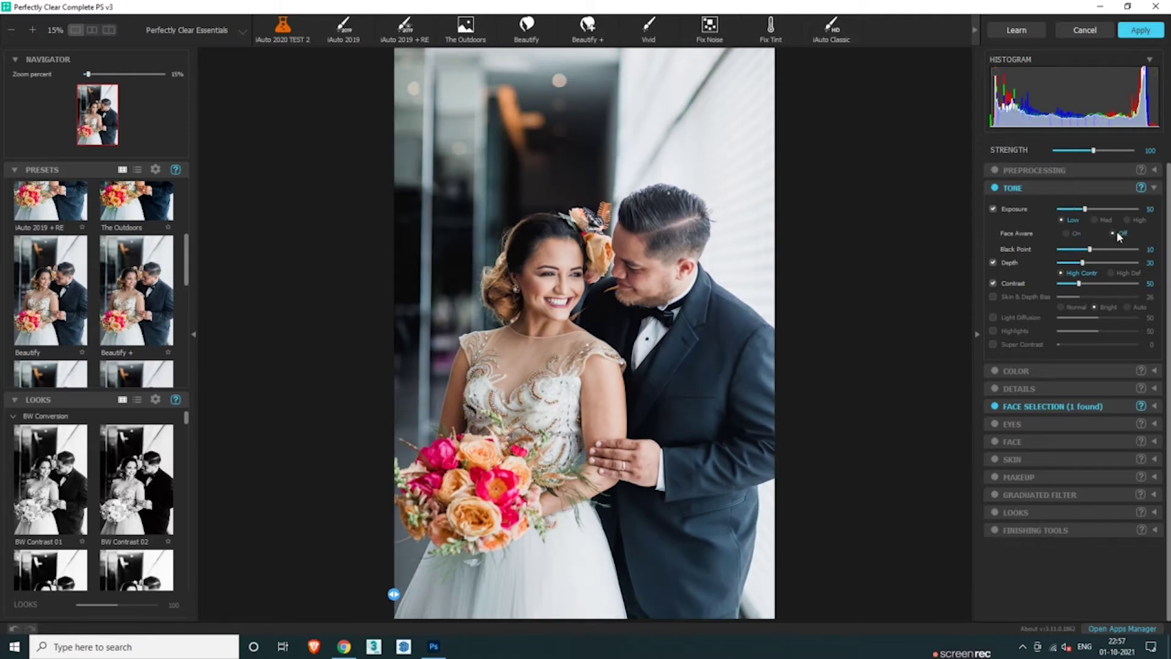
pyautogui.click(1067, 233)
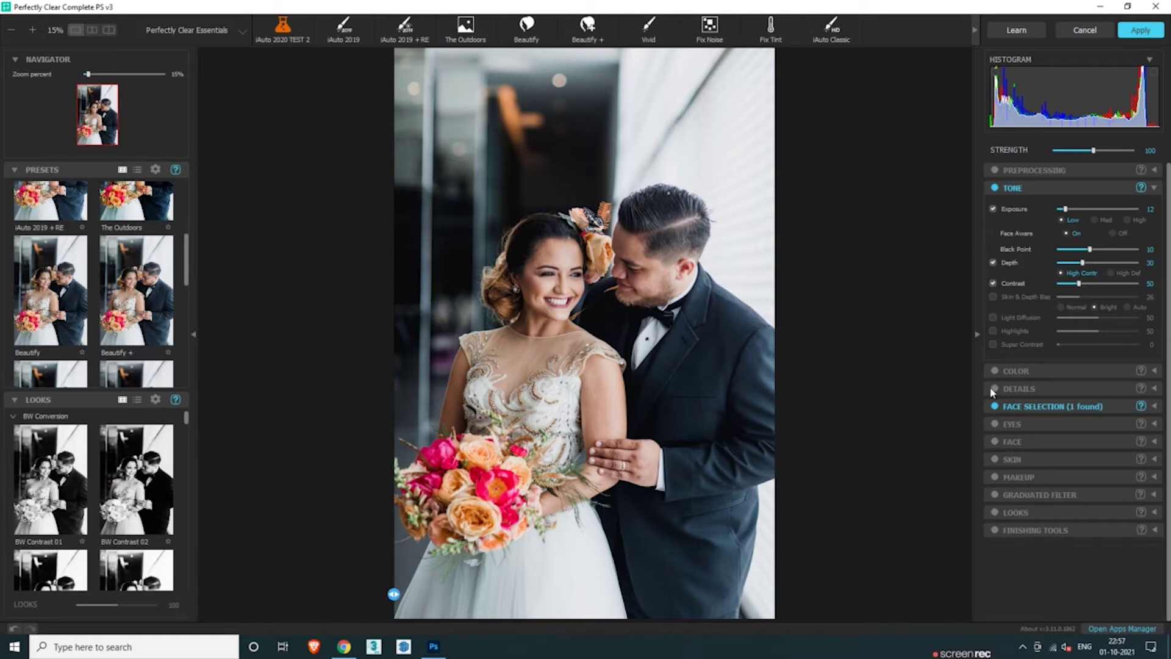
pyautogui.click(1153, 190)
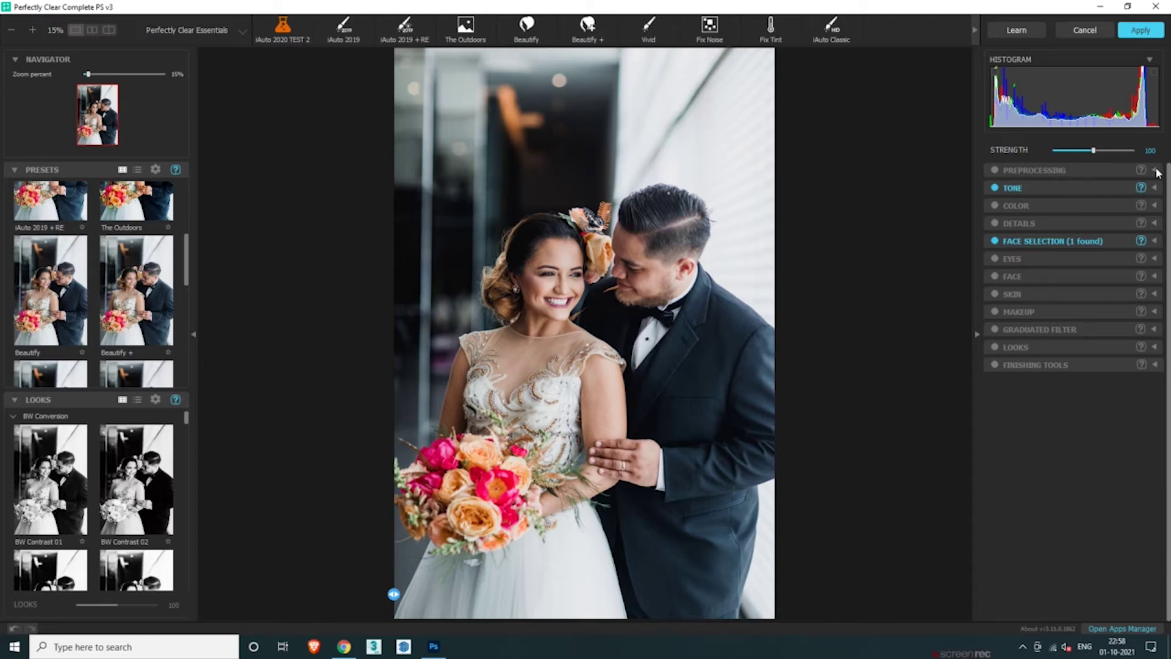
# - Enable Preprocessing with Neutral Density and Image Ambulance both turned on
pyautogui.click(1156, 170)
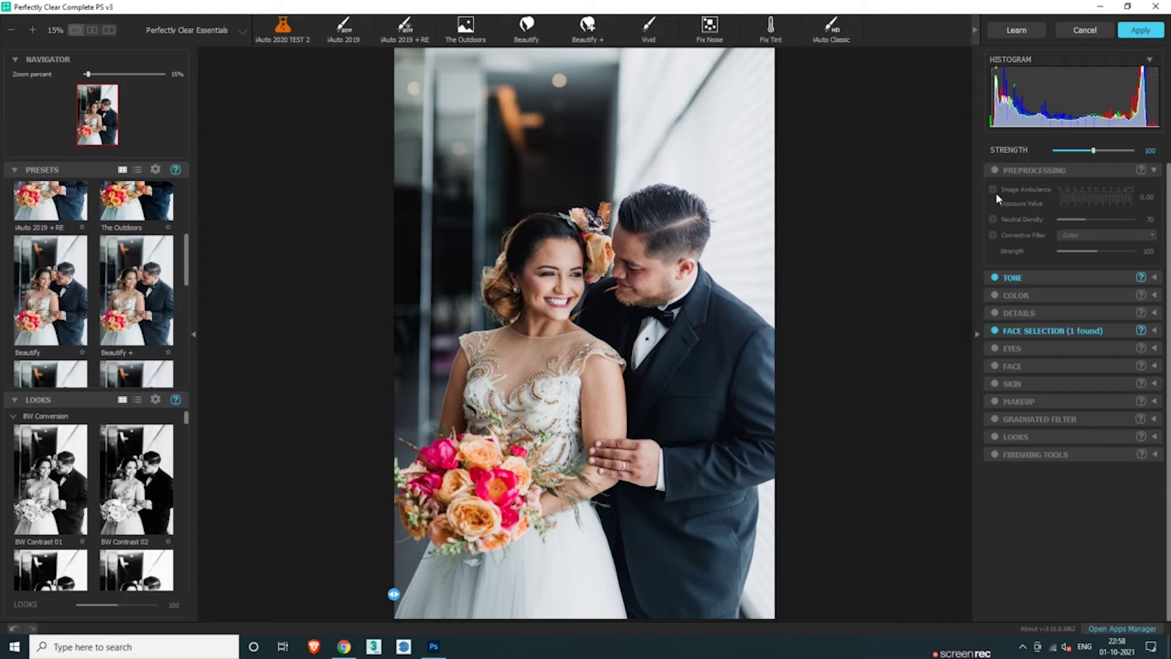
pyautogui.click(996, 170)
pyautogui.click(992, 218)
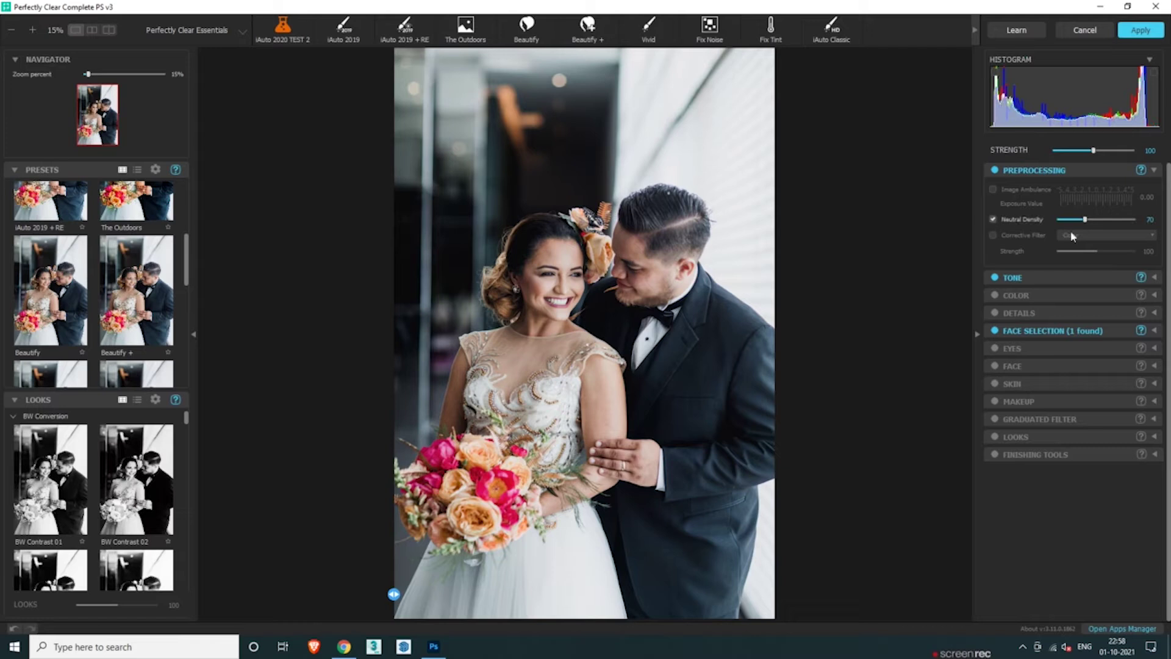
pyautogui.click(993, 218)
pyautogui.click(993, 219)
pyautogui.click(993, 219)
pyautogui.click(994, 219)
pyautogui.click(993, 218)
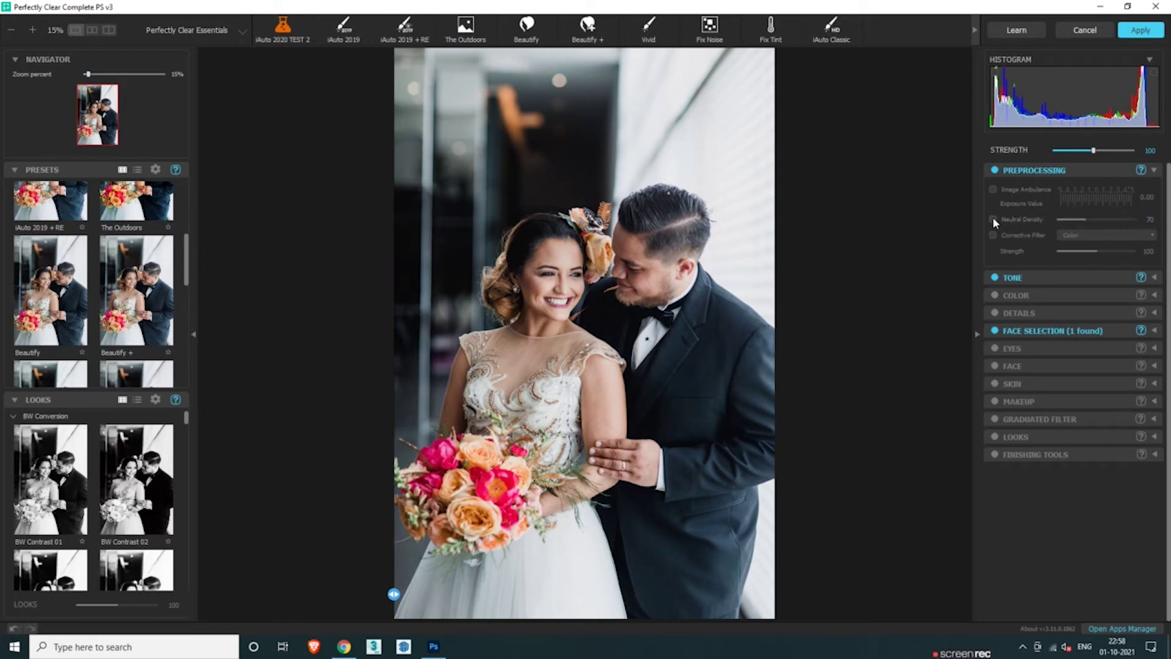
pyautogui.click(994, 219)
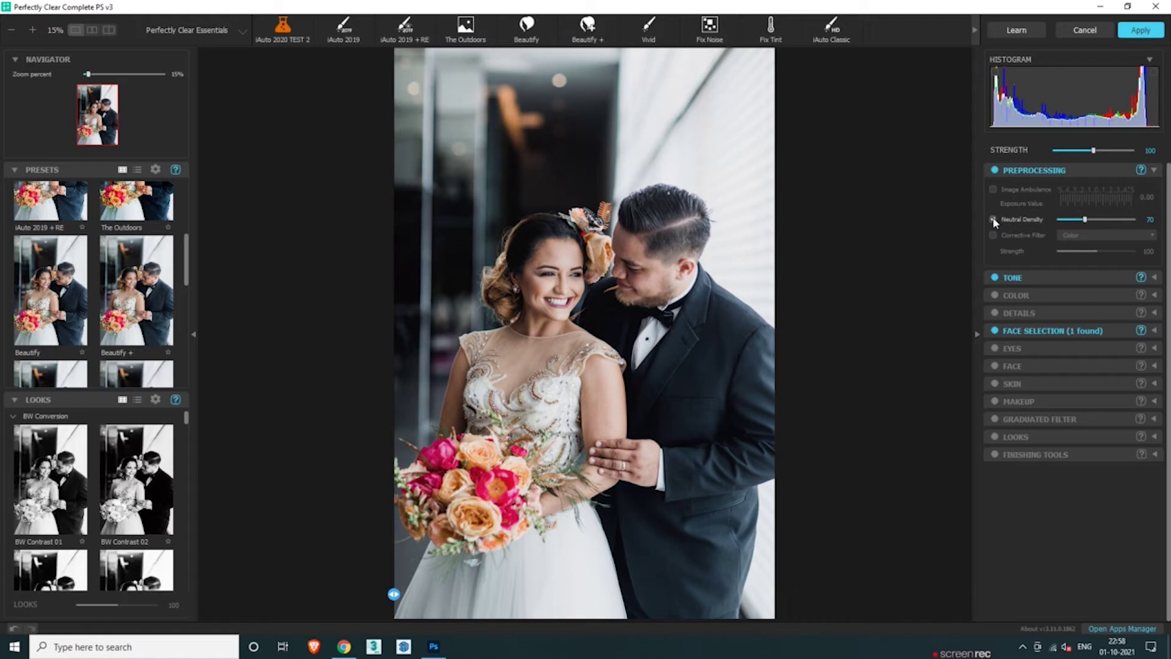
pyautogui.click(996, 189)
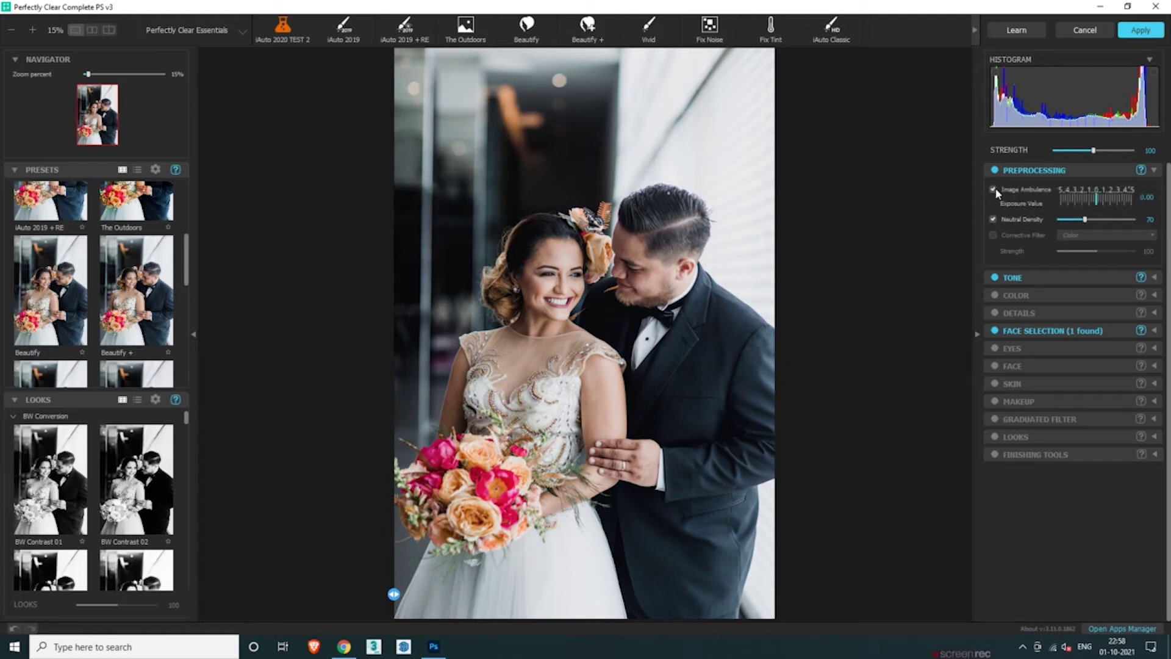
pyautogui.click(996, 189)
pyautogui.click(994, 190)
# - Lower Neutral Density from 100 to 50, compare it on and off, and collapse Preprocessing
pyautogui.click(1151, 219)
pyautogui.write('100')
pyautogui.press('Return')
pyautogui.click(993, 219)
pyautogui.click(993, 219)
pyautogui.click(993, 219)
pyautogui.click(993, 219)
pyautogui.click(1149, 220)
pyautogui.write('.5')
pyautogui.click(994, 220)
pyautogui.click(994, 220)
pyautogui.click(1157, 173)
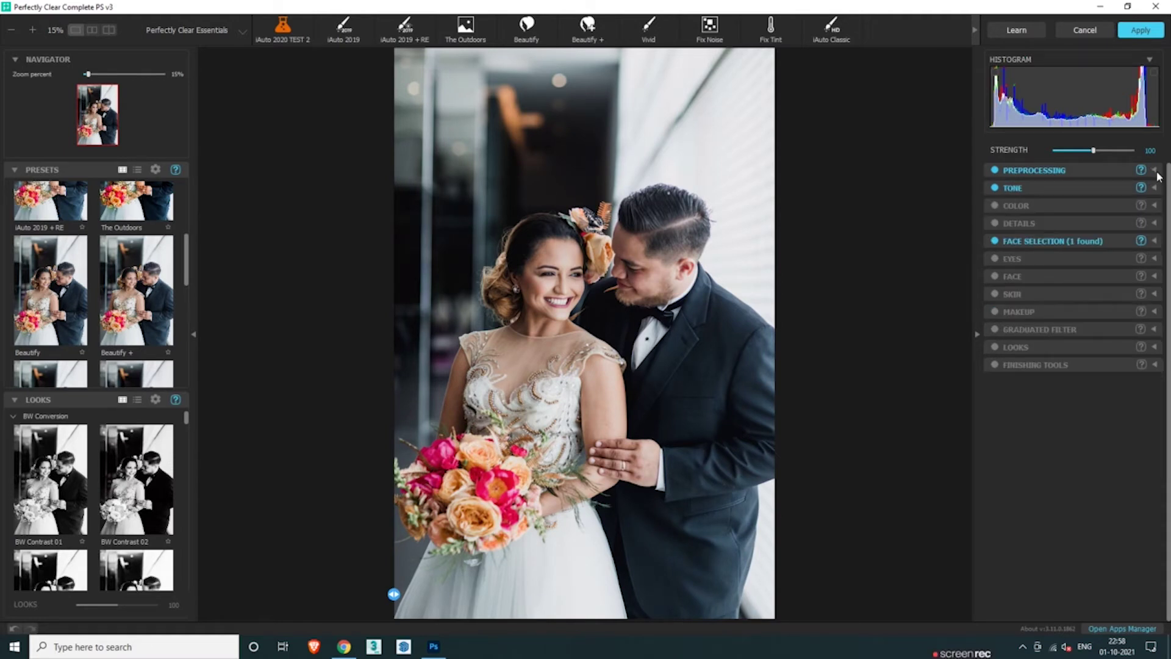
# - Enable Details with Sharpening at 50 and Noise reduction on Default
pyautogui.click(995, 223)
pyautogui.click(1154, 224)
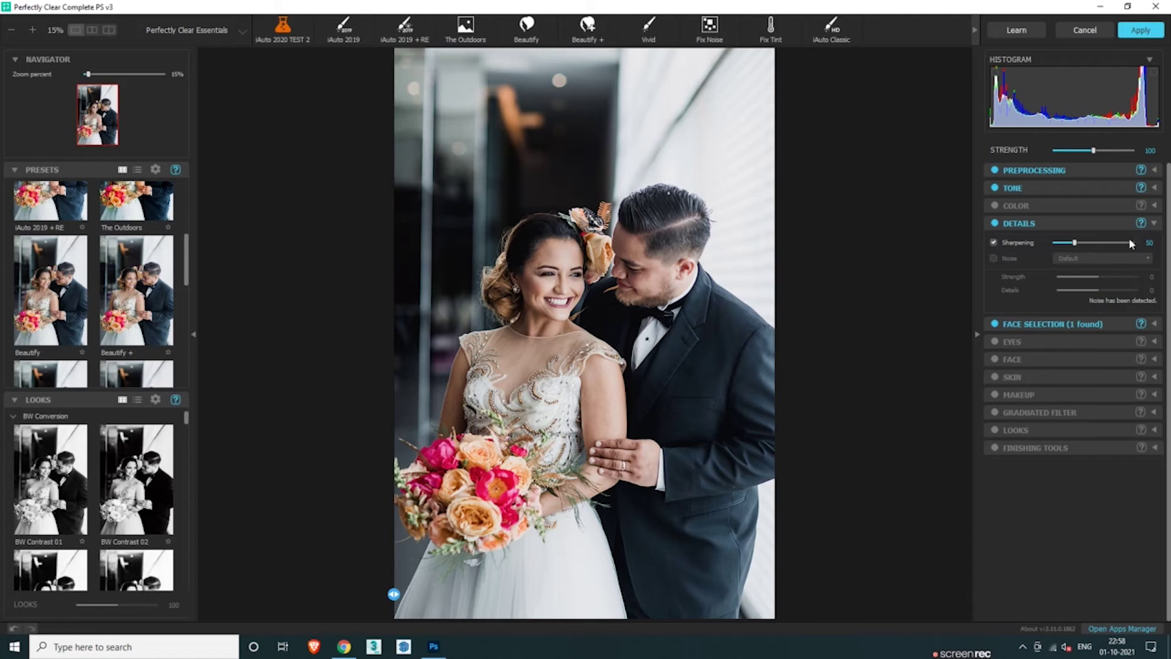
pyautogui.click(993, 242)
pyautogui.click(993, 243)
pyautogui.click(993, 258)
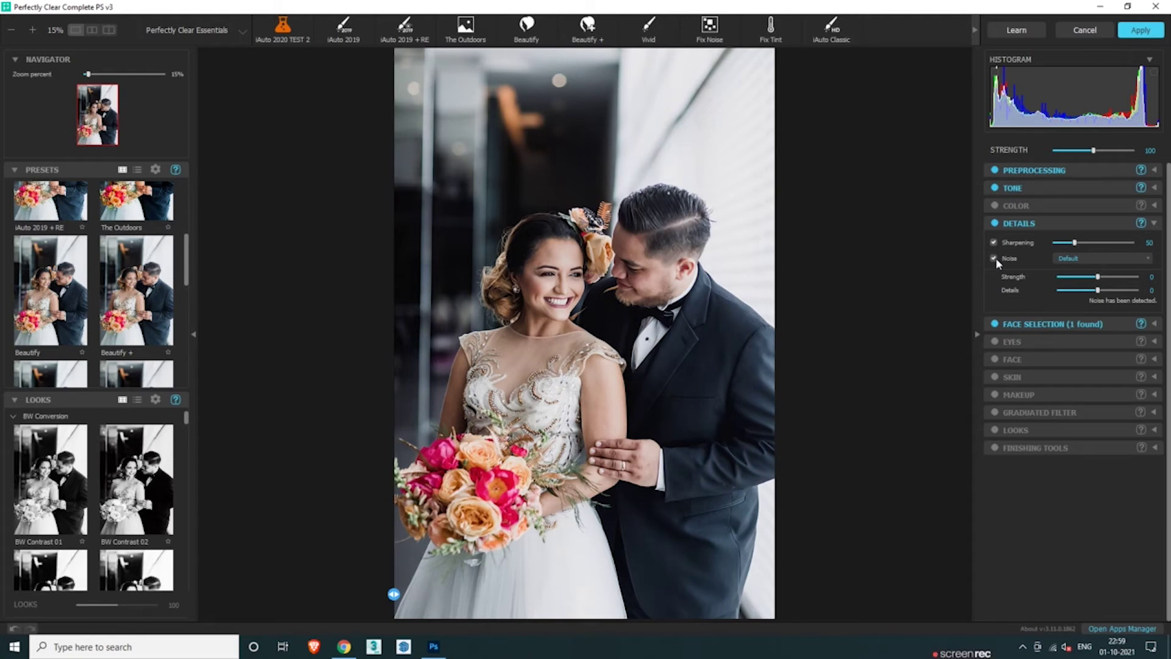
pyautogui.click(994, 258)
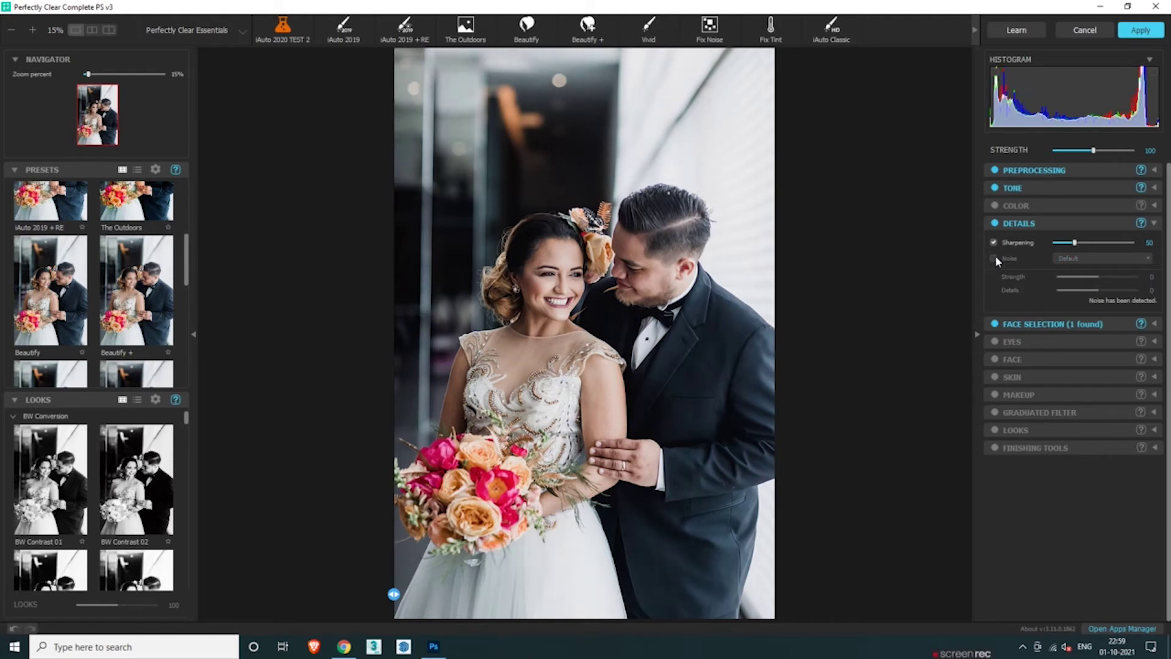
pyautogui.click(994, 258)
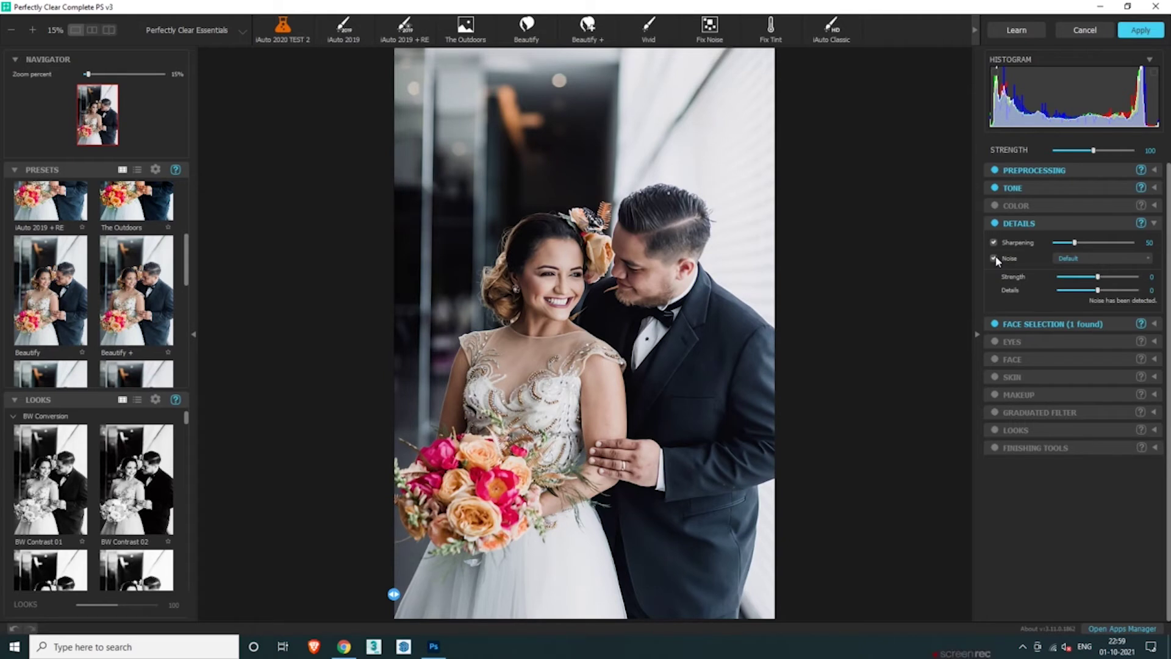
# - Compare Noise and Sharpening on and off, collapse Details, and show before/after side by side
pyautogui.click(993, 258)
pyautogui.click(993, 258)
pyautogui.click(994, 242)
pyautogui.click(1154, 223)
pyautogui.click(93, 29)
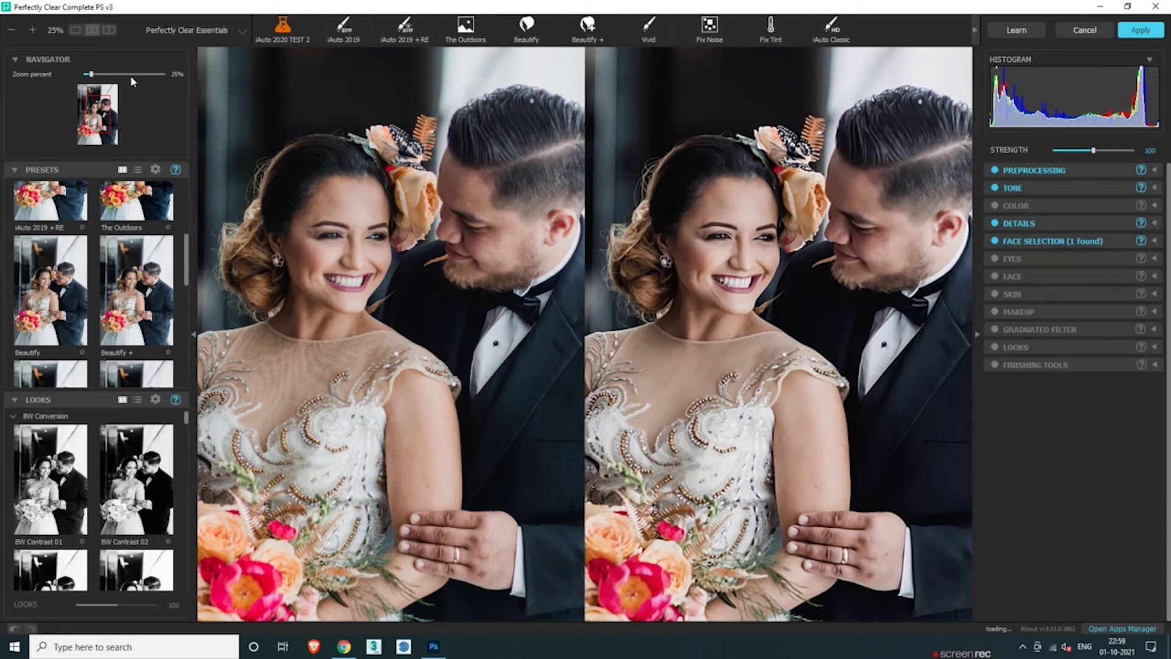
pyautogui.click(109, 109)
pyautogui.moveTo(111, 118); pyautogui.dragTo(104, 108)
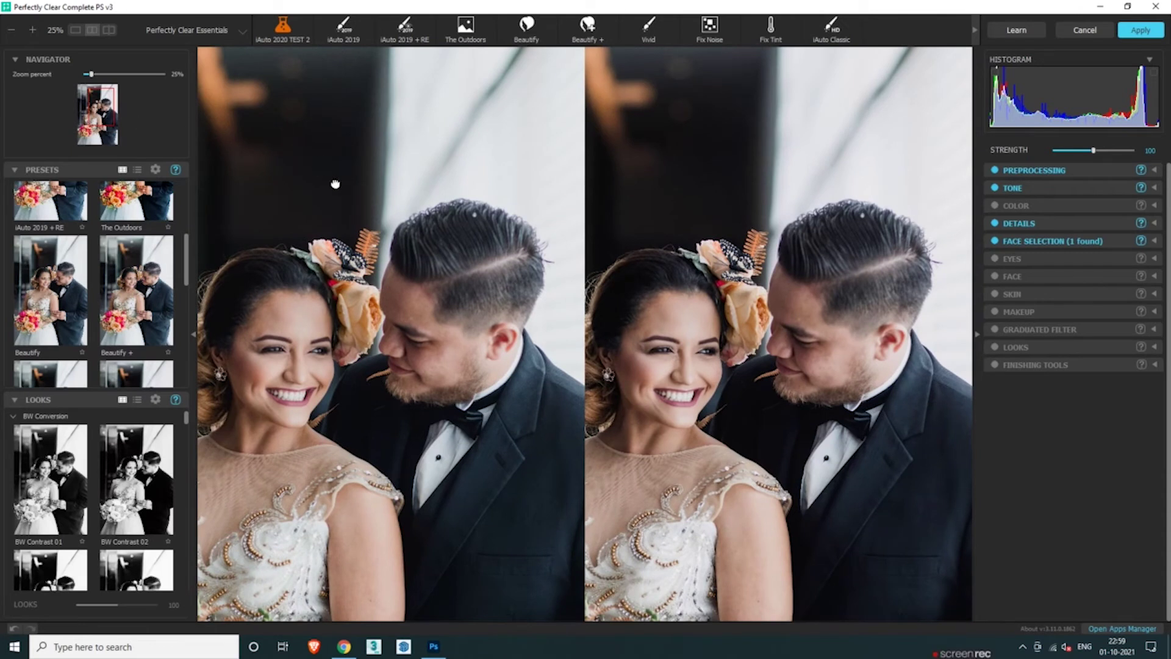
pyautogui.moveTo(335, 184); pyautogui.dragTo(361, 219)
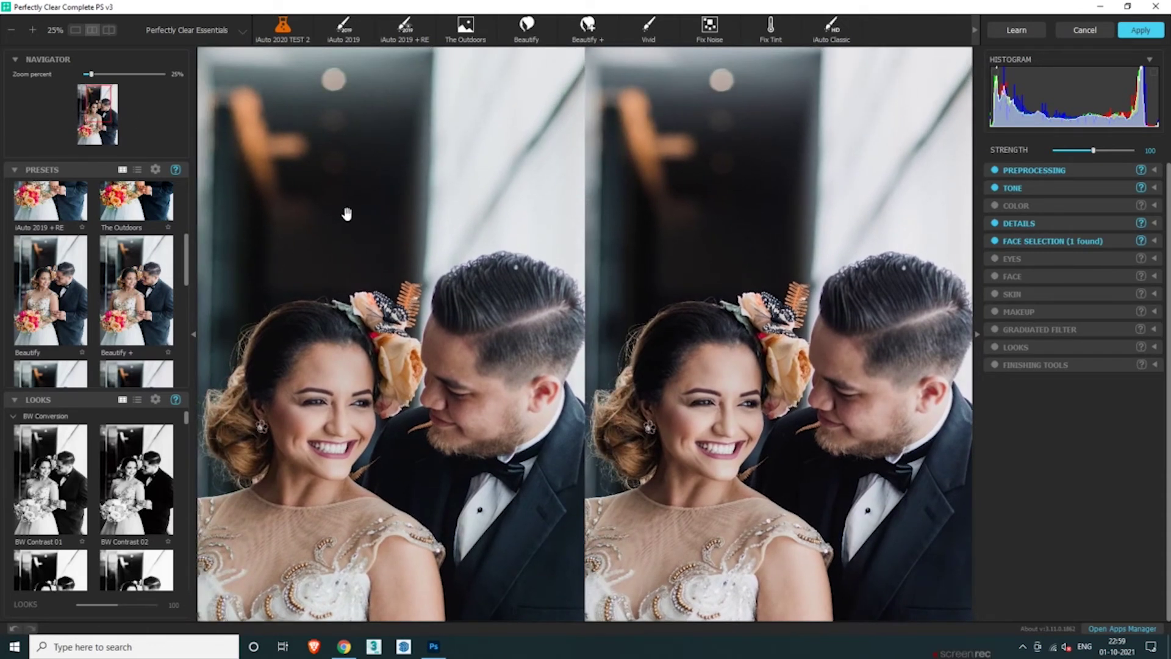
# - Raise Details Sharpening to 100 and check it against no sharpening
pyautogui.click(1154, 223)
pyautogui.doubleClick(1150, 242)
pyautogui.write('100')
pyautogui.press('Return')
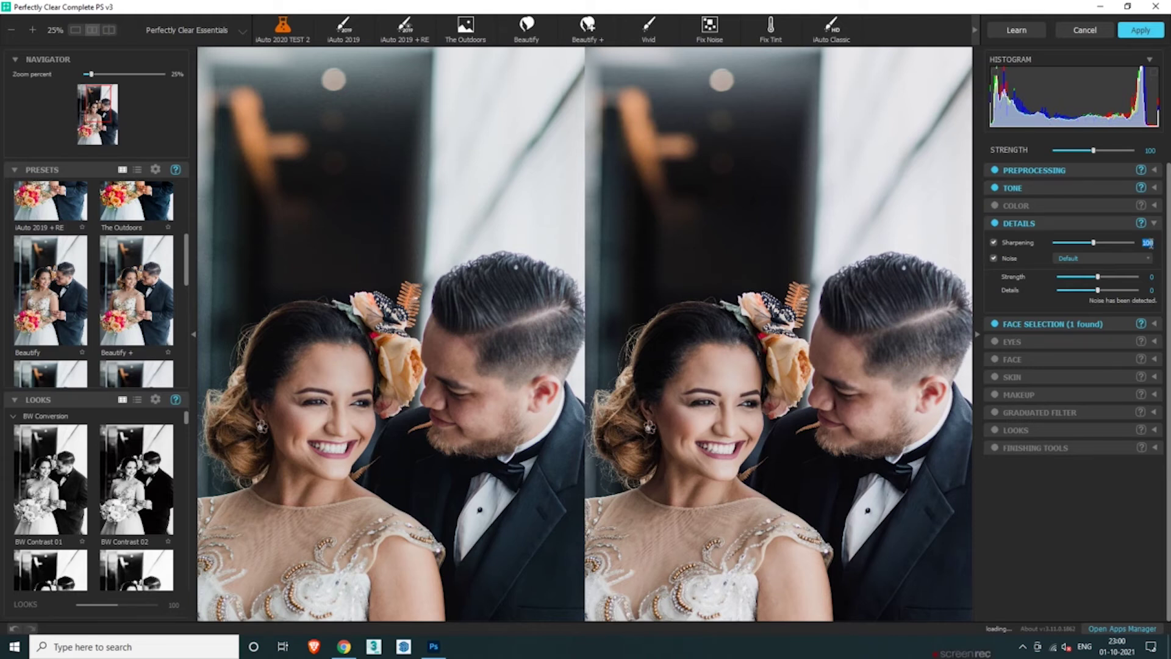
pyautogui.click(994, 242)
pyautogui.click(994, 242)
# - Set Noise reduction to Strength 10 with the Default preset and Details 8
pyautogui.click(994, 258)
pyautogui.click(994, 258)
pyautogui.click(1106, 276)
pyautogui.click(1150, 262)
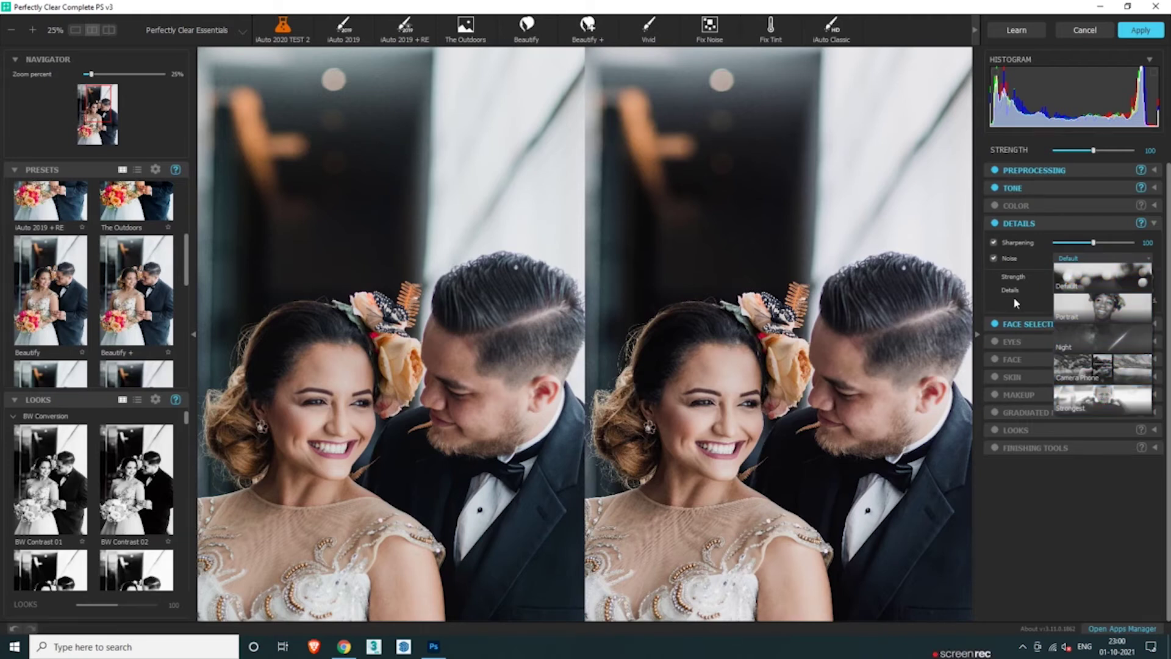
pyautogui.click(998, 300)
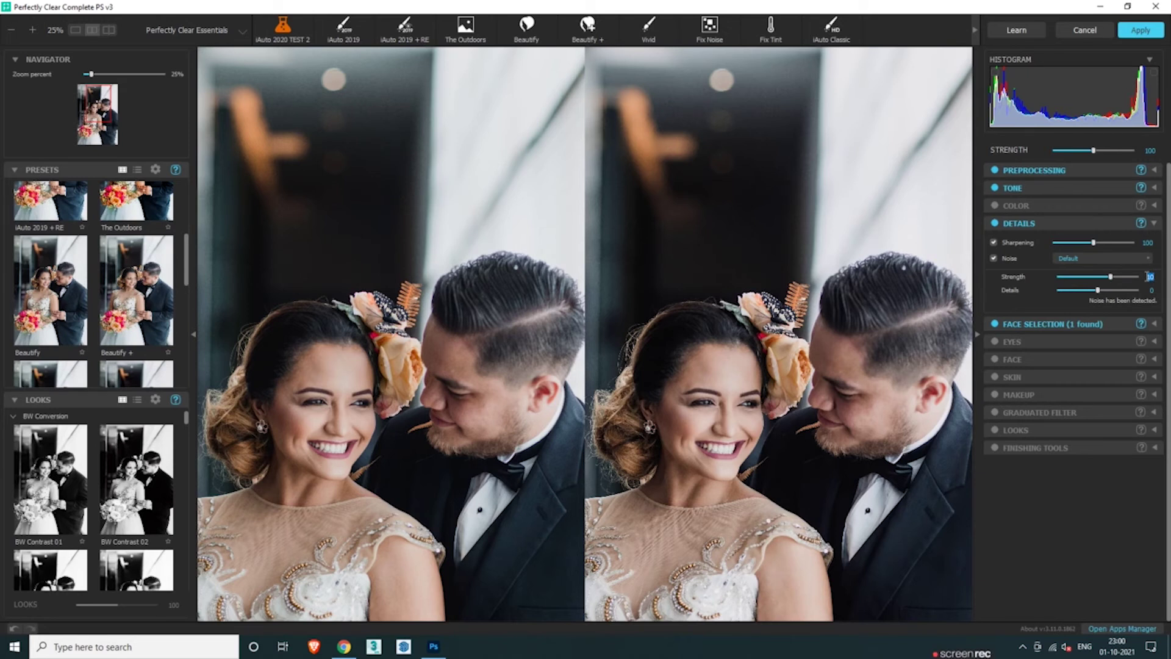
pyautogui.click(1152, 290)
pyautogui.write('8')
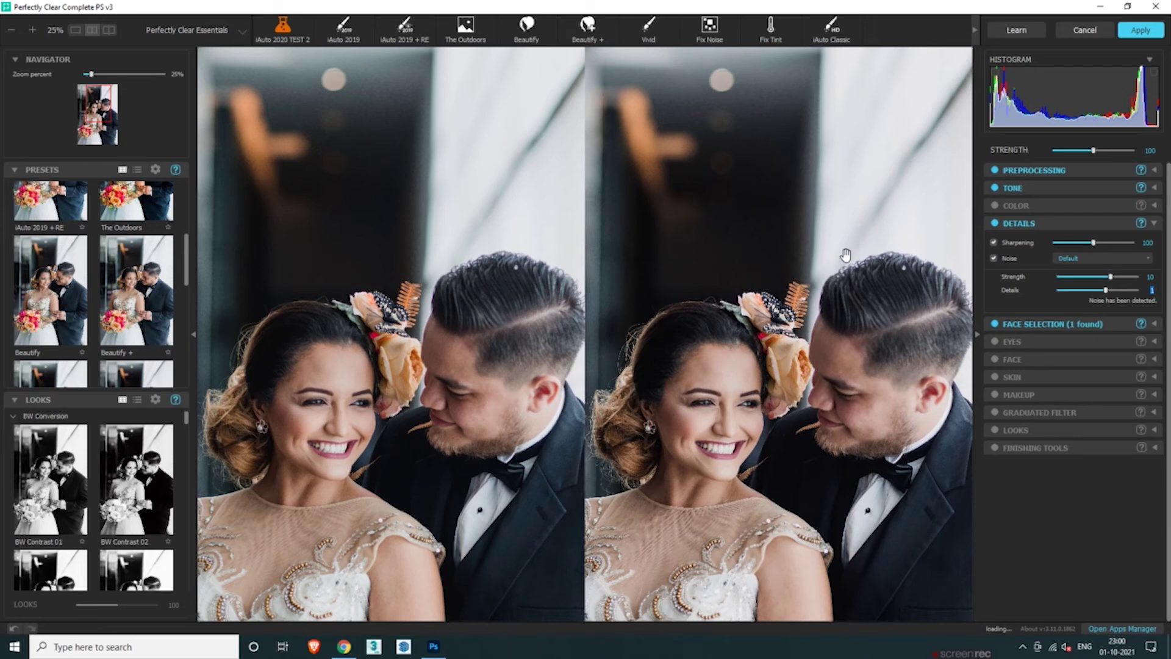
# - Collapse Details, pan the photo, and zoom the preview out to 15% to show the whole couple
pyautogui.click(1155, 223)
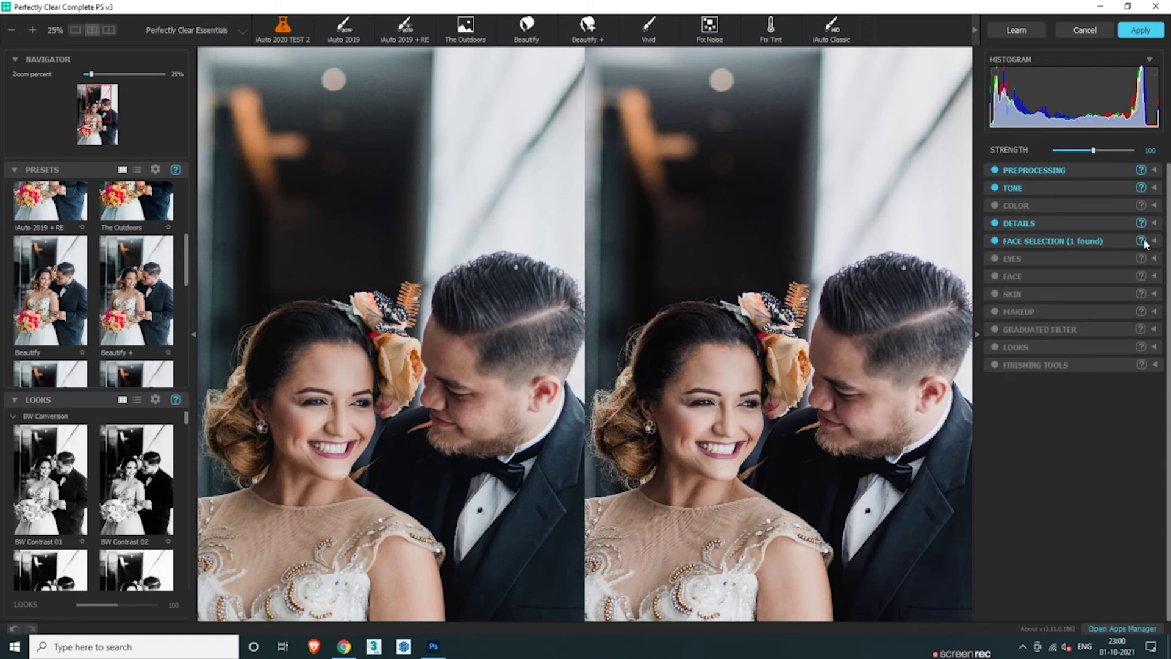
pyautogui.moveTo(758, 204)
pyautogui.mouseDown()
pyautogui.moveTo(792, 259)
pyautogui.moveTo(752, 152)
pyautogui.mouseUp()
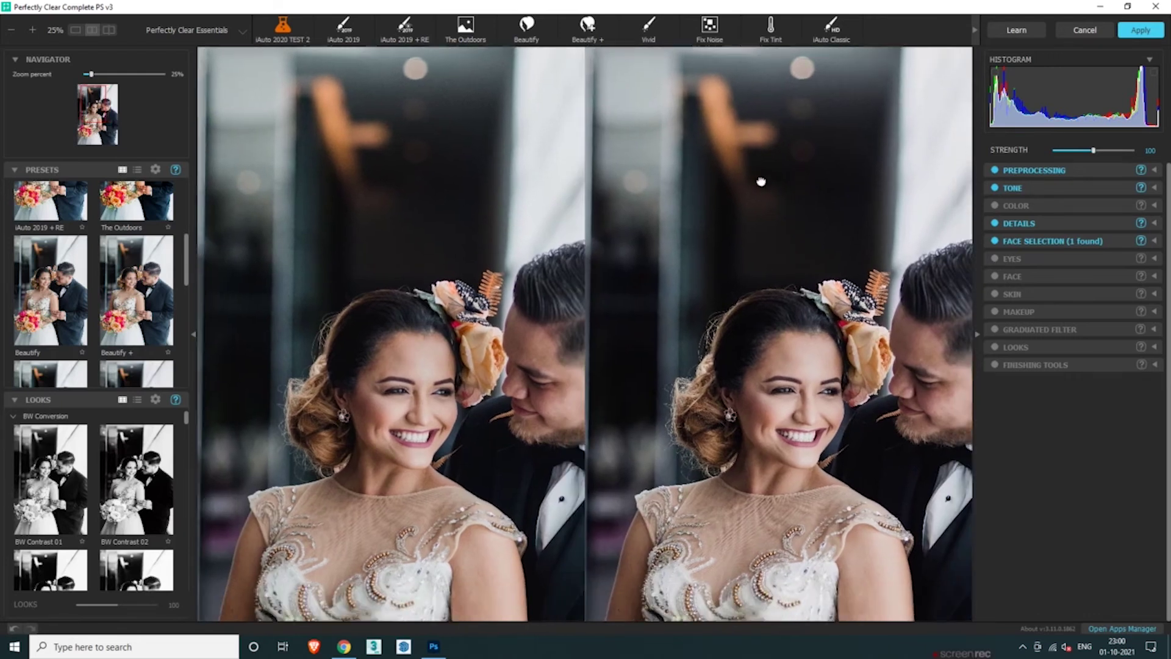
pyautogui.moveTo(792, 189)
pyautogui.mouseDown()
pyautogui.moveTo(770, 175)
pyautogui.moveTo(753, 190)
pyautogui.mouseUp()
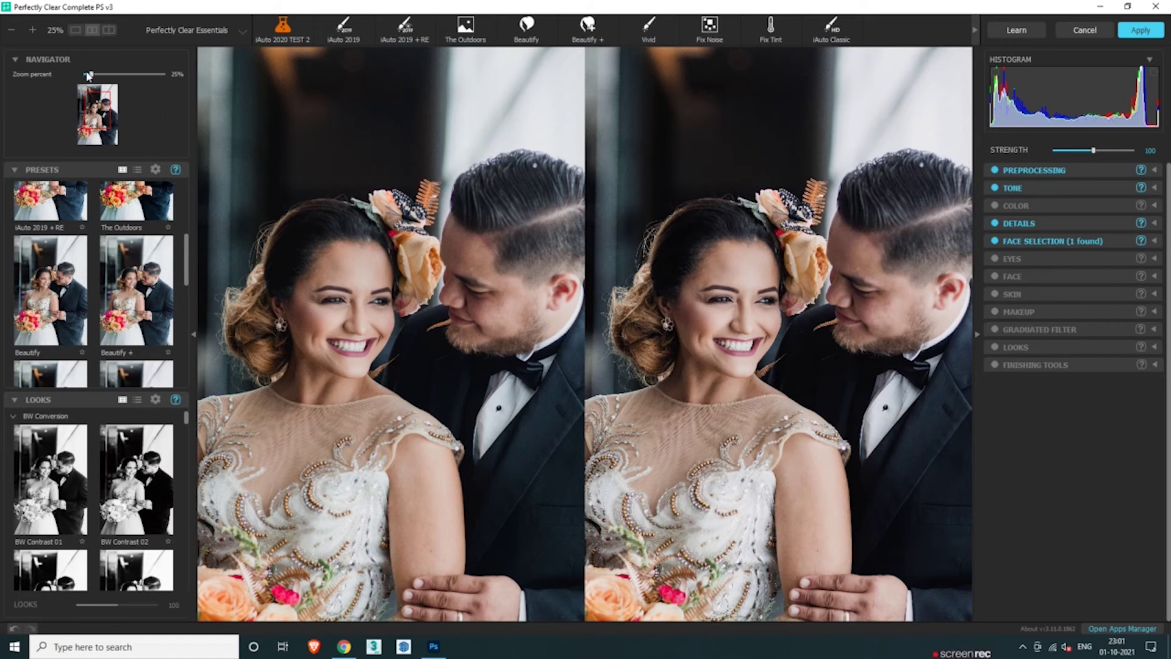
pyautogui.moveTo(89, 75); pyautogui.dragTo(87, 74)
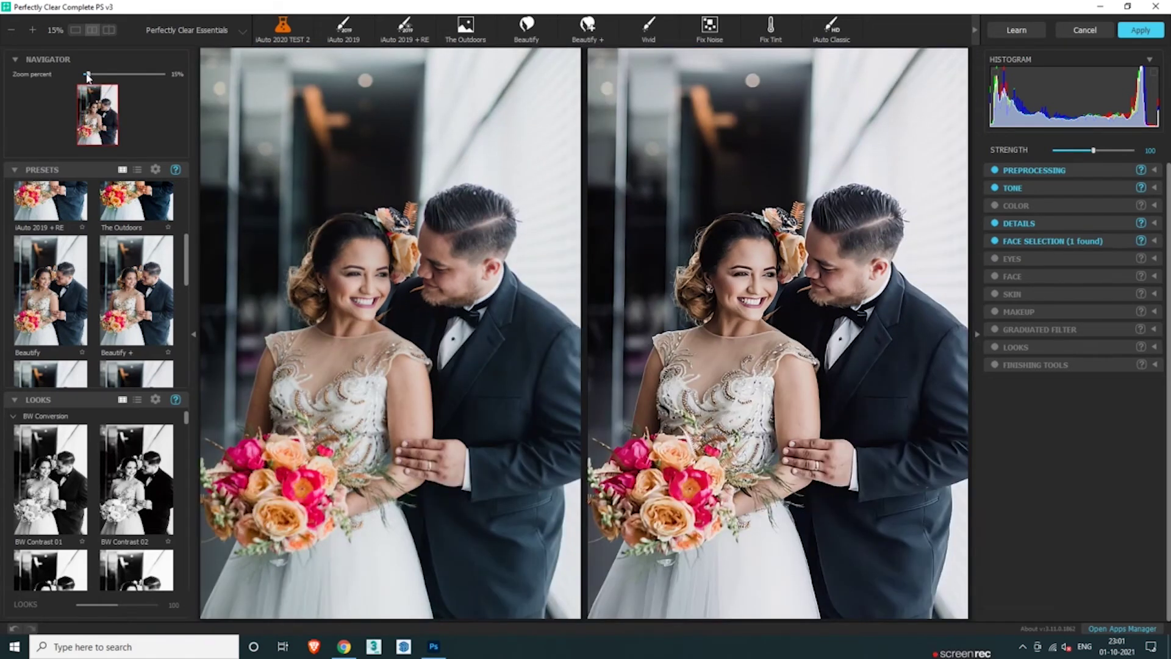
# - In the Perfect Exposure presets, try Details & Shadows, then apply Soft Color
pyautogui.click(137, 169)
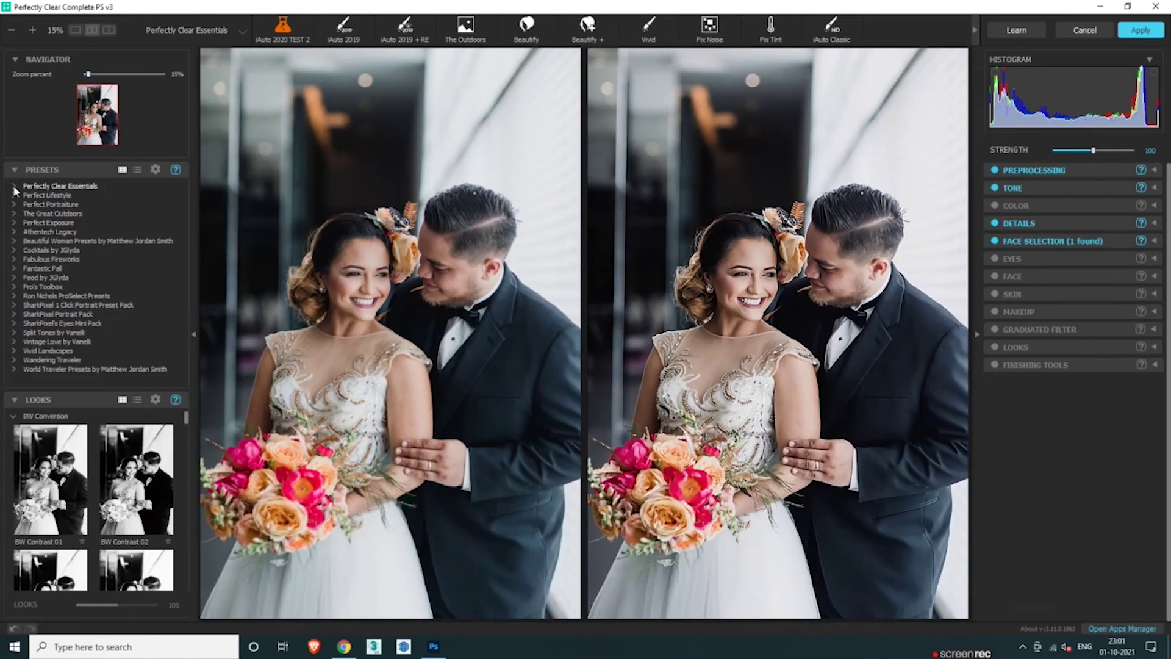
pyautogui.click(14, 222)
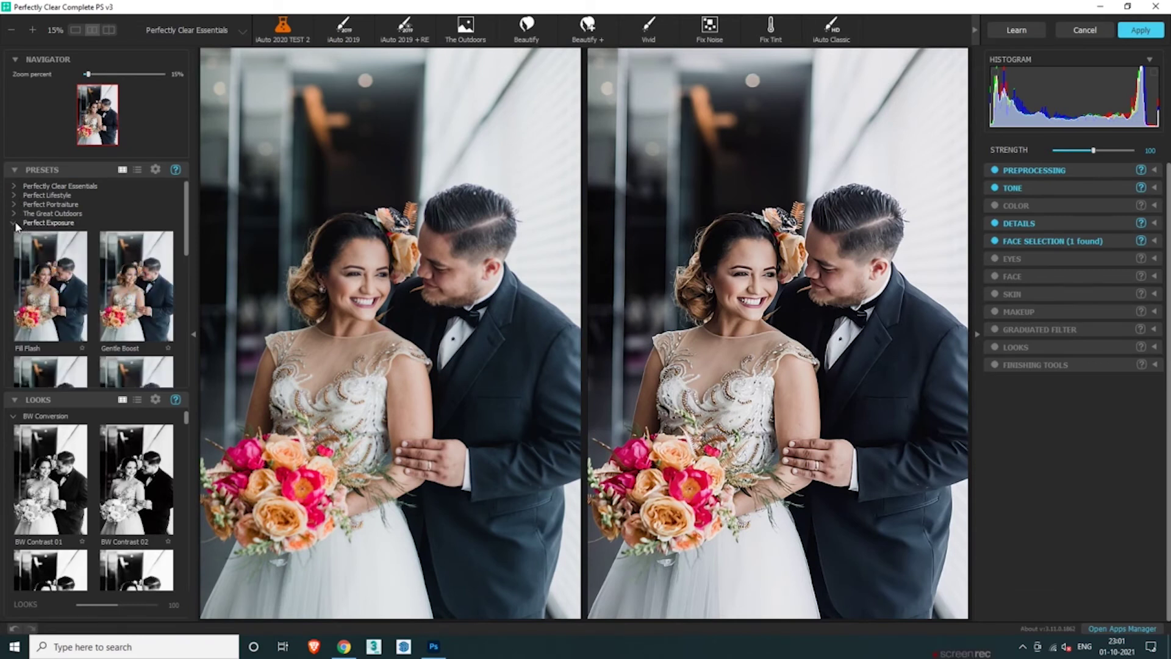
pyautogui.scroll(-1, 187, 238)
pyautogui.scroll(-1, 191, 265)
pyautogui.scroll(-1, 192, 269)
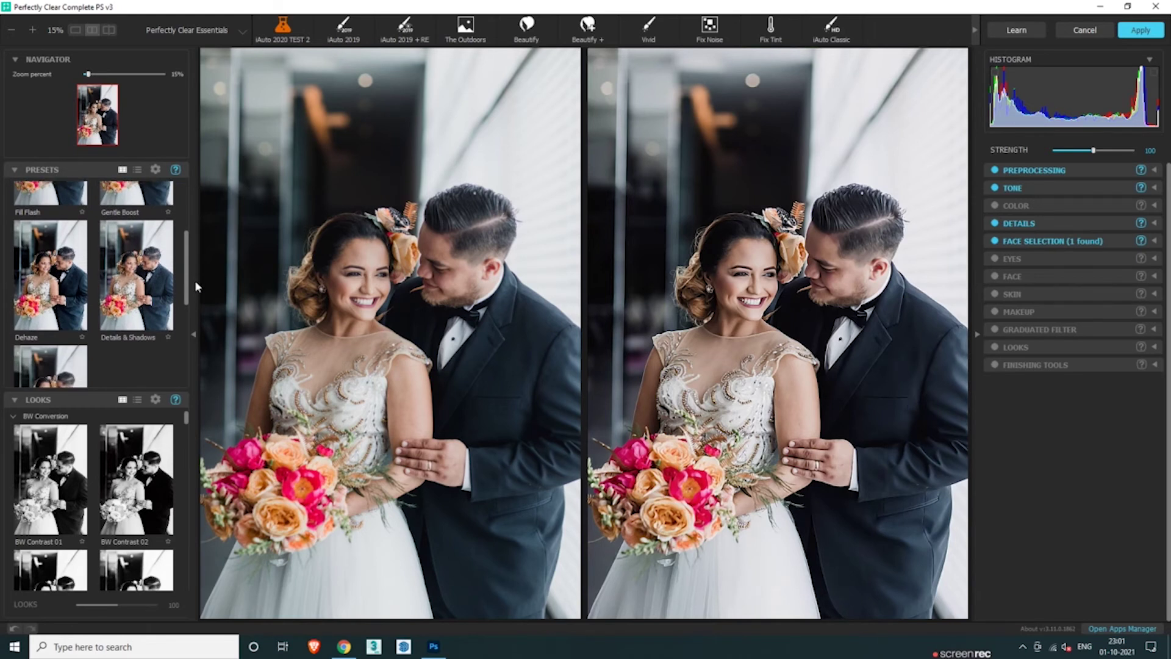
pyautogui.click(157, 281)
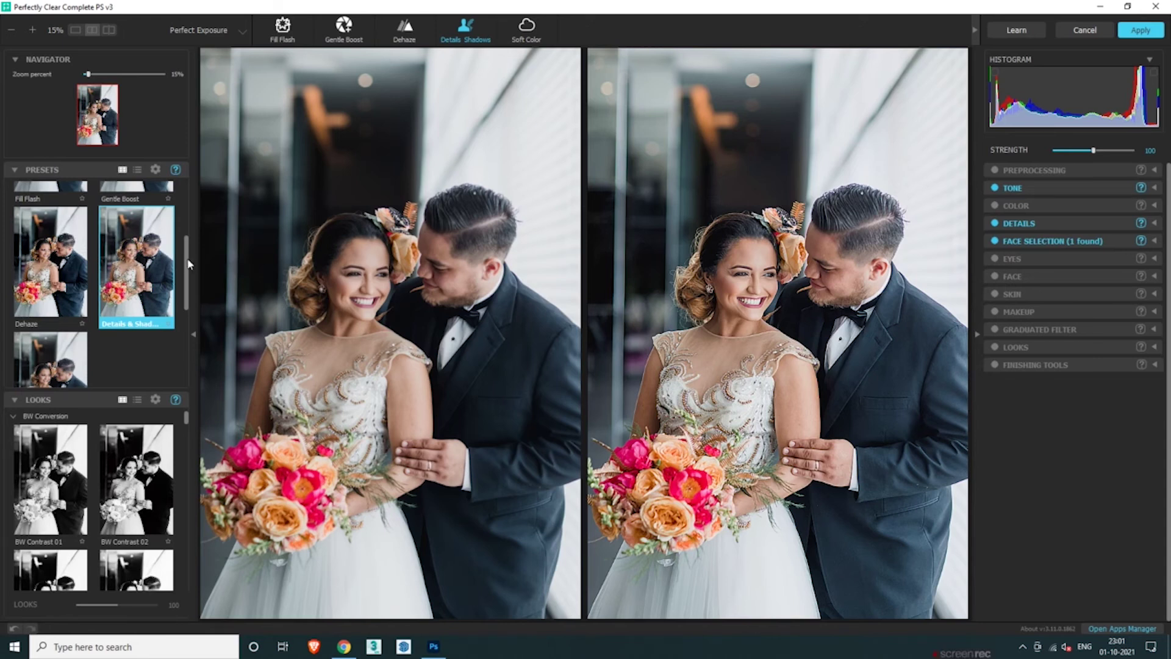
pyautogui.moveTo(188, 259); pyautogui.dragTo(191, 291)
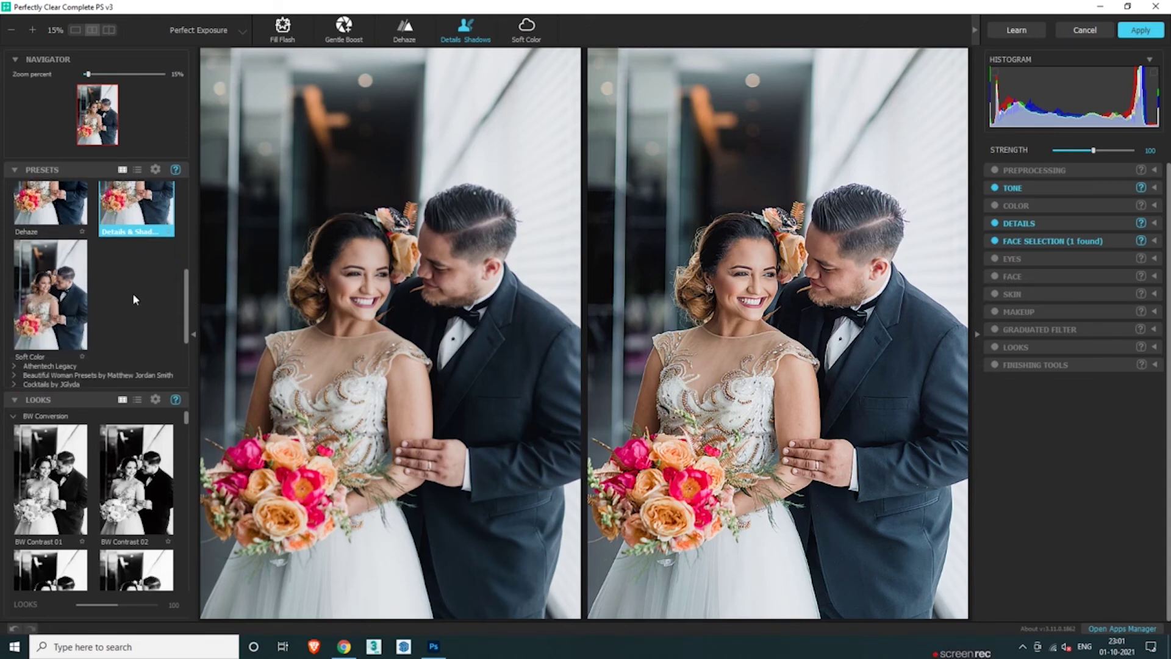
pyautogui.click(52, 293)
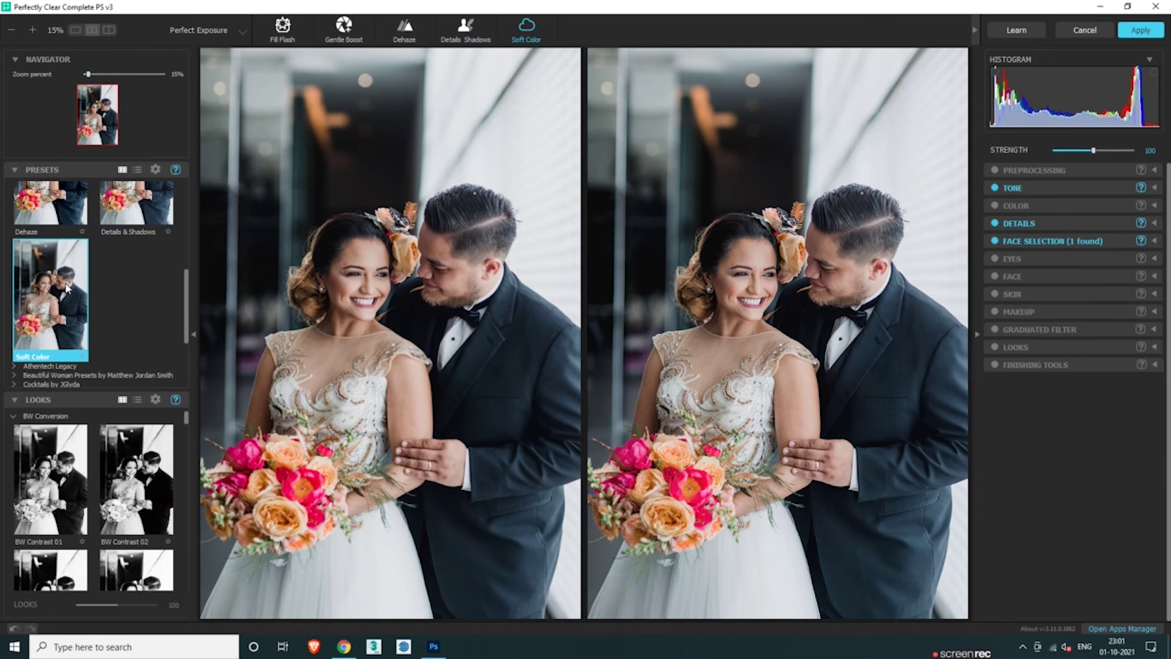
pyautogui.click(15, 235)
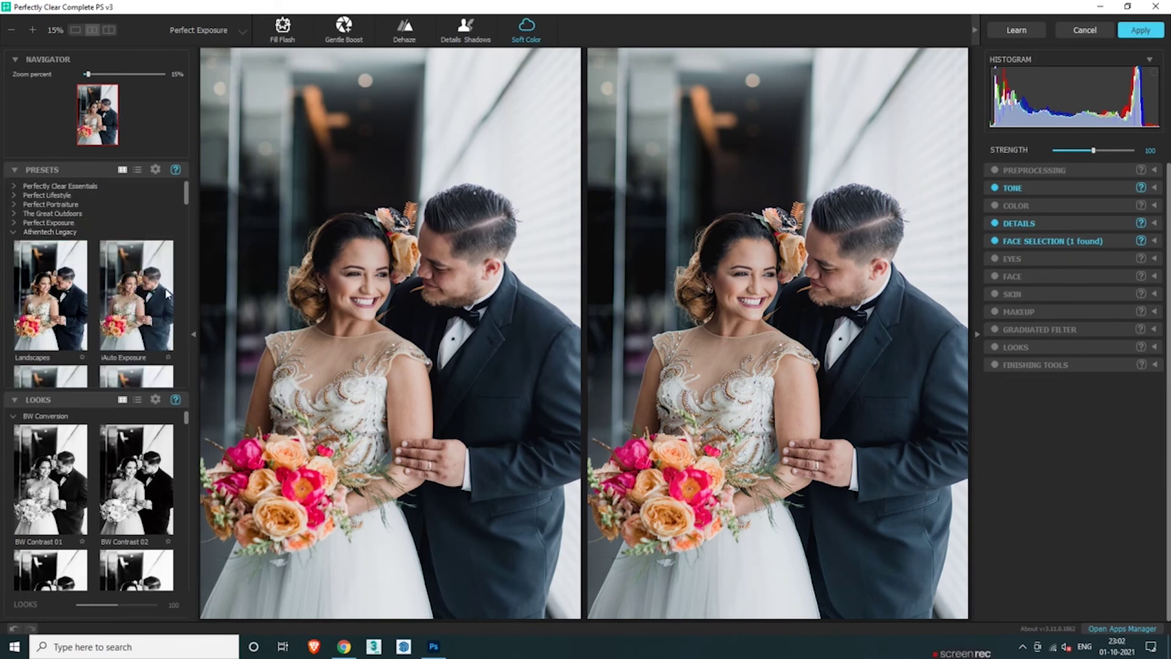
# - Apply the Athentech Legacy Increased Details preset and switch to single-image view
pyautogui.moveTo(185, 199); pyautogui.dragTo(189, 250)
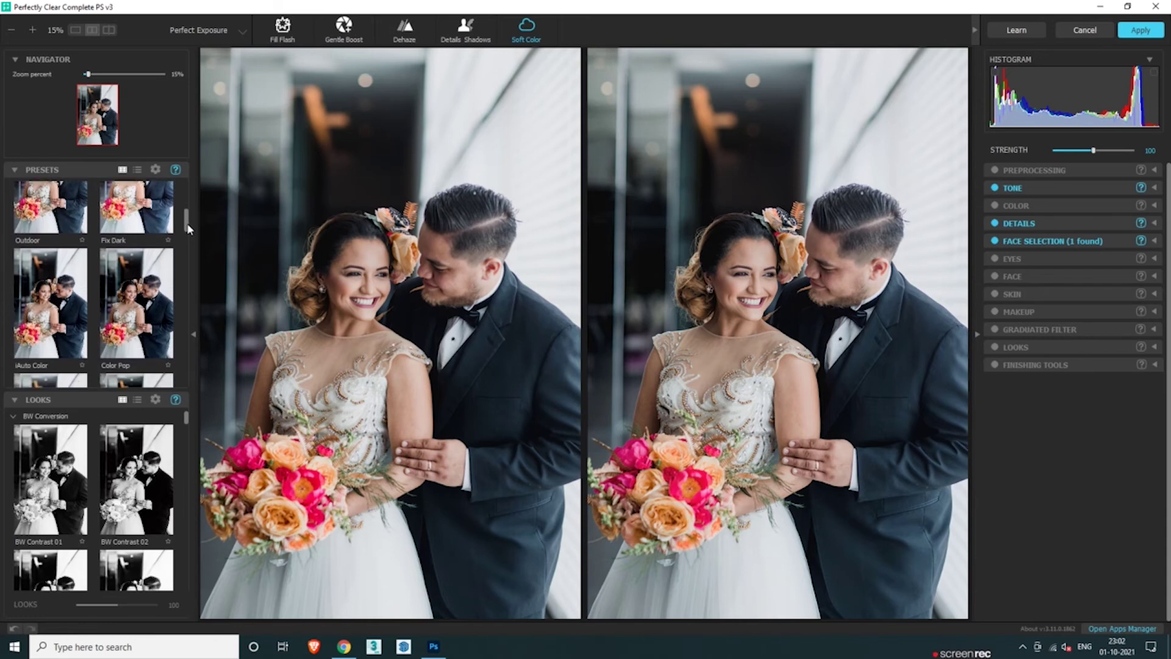
pyautogui.moveTo(190, 250); pyautogui.dragTo(201, 294)
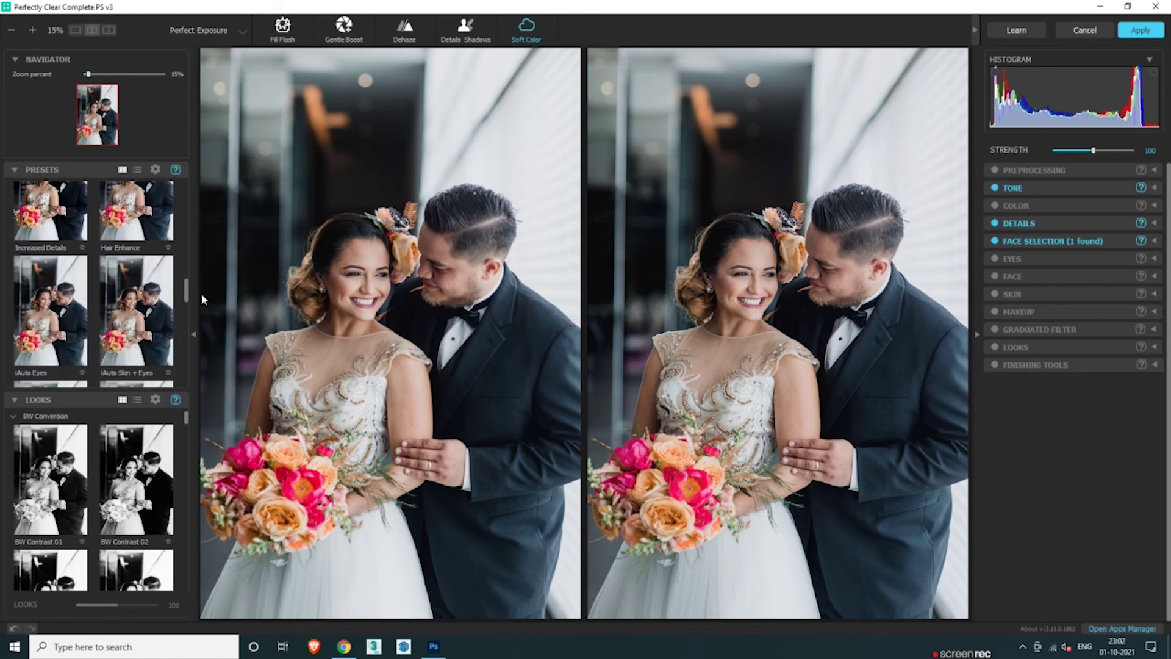
pyautogui.click(66, 224)
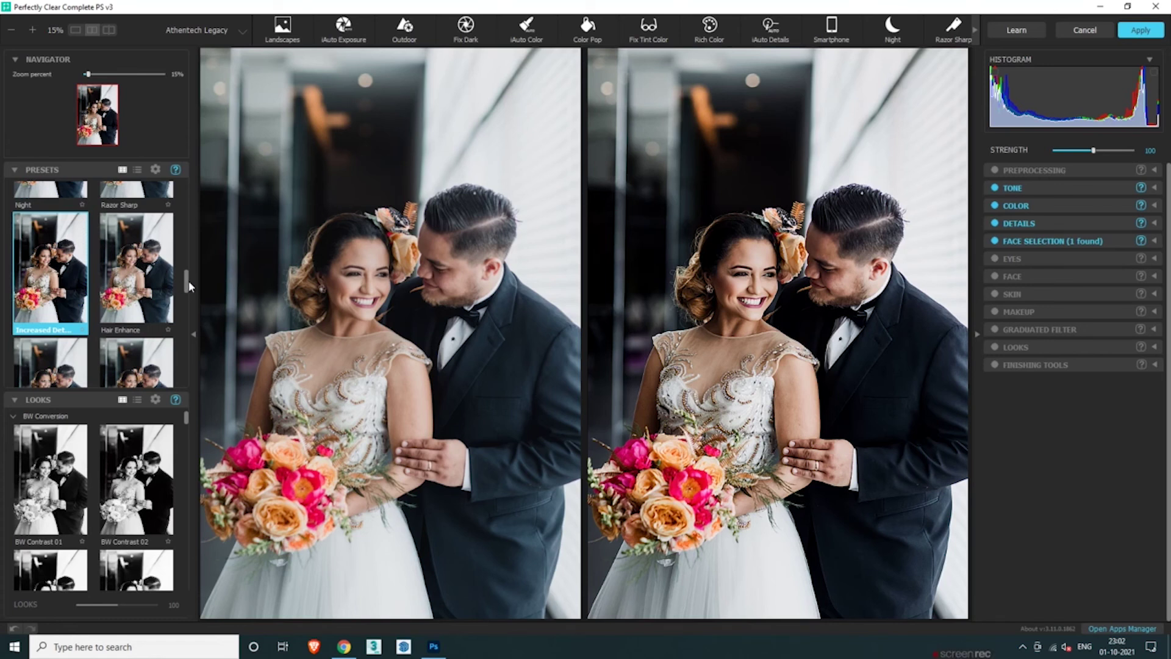
pyautogui.click(76, 31)
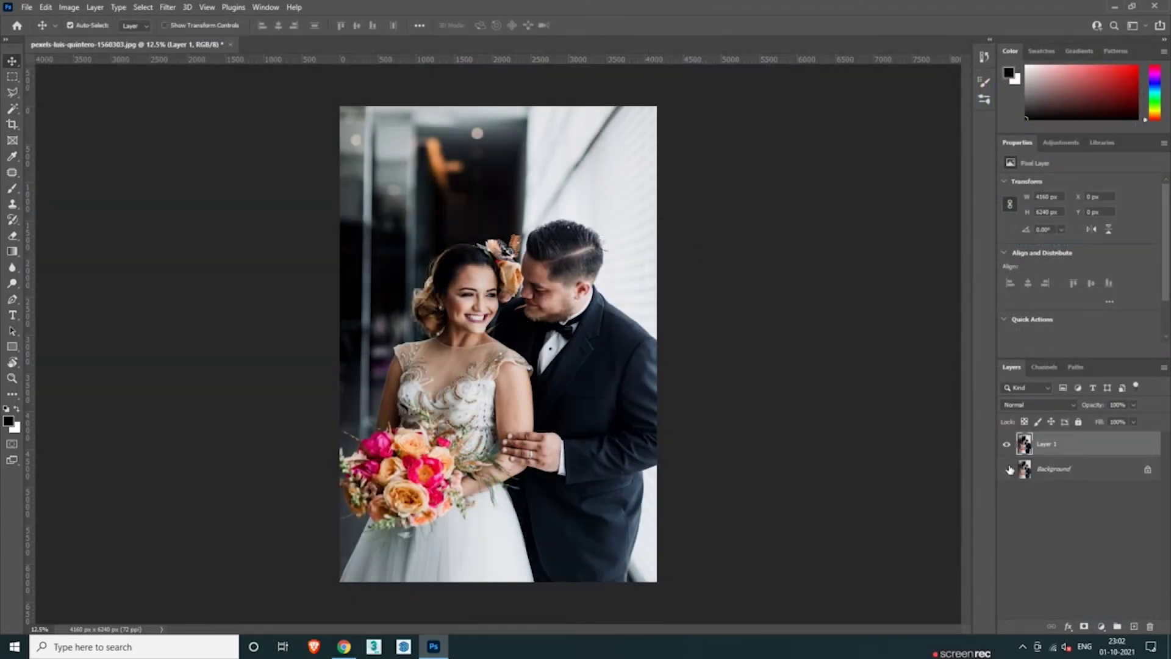
# - Convert the Background into Layer 0 and move it above Layer 1
pyautogui.doubleClick(1076, 474)
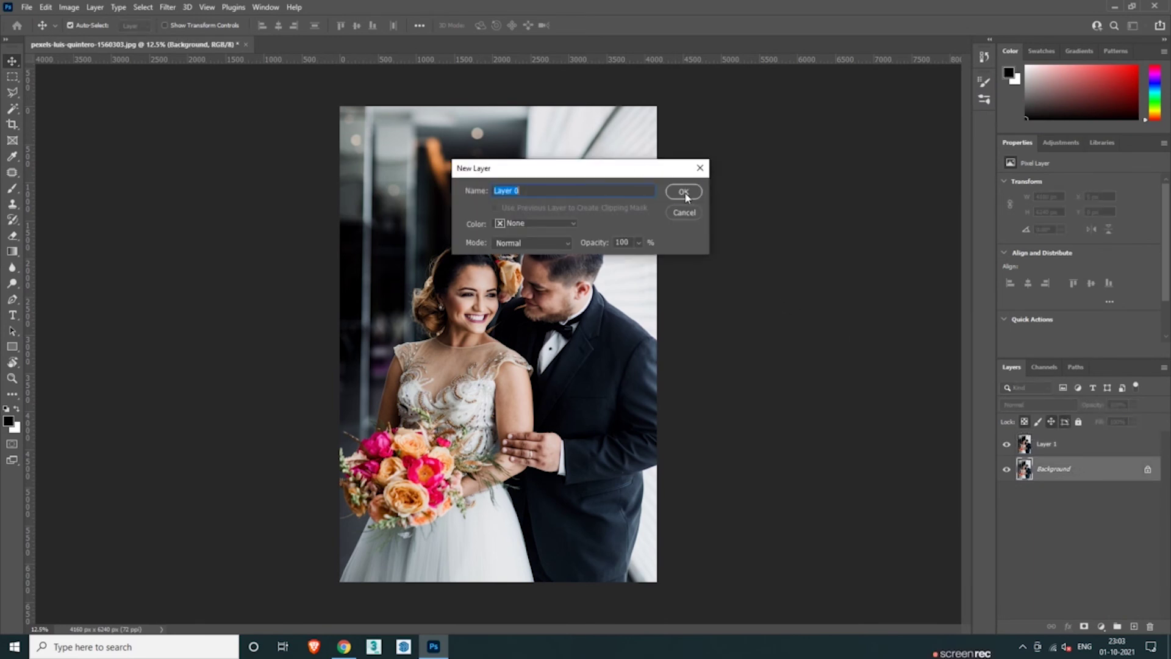
pyautogui.click(684, 191)
pyautogui.moveTo(1060, 471); pyautogui.dragTo(1037, 441)
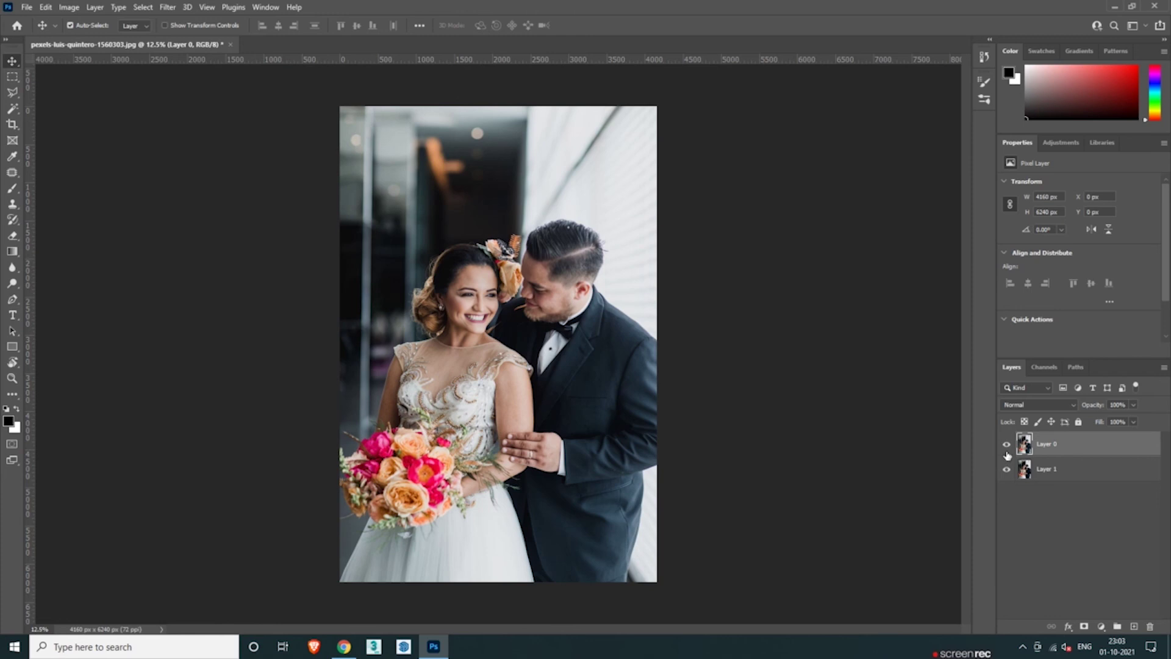
# - Toggle Layer 0's visibility while zooming to compare the original and enhanced versions
pyautogui.click(1007, 445)
pyautogui.click(1007, 445)
pyautogui.scroll(4, 421, 206)
pyautogui.scroll(-1, 421, 206)
pyautogui.scroll(2, 421, 207)
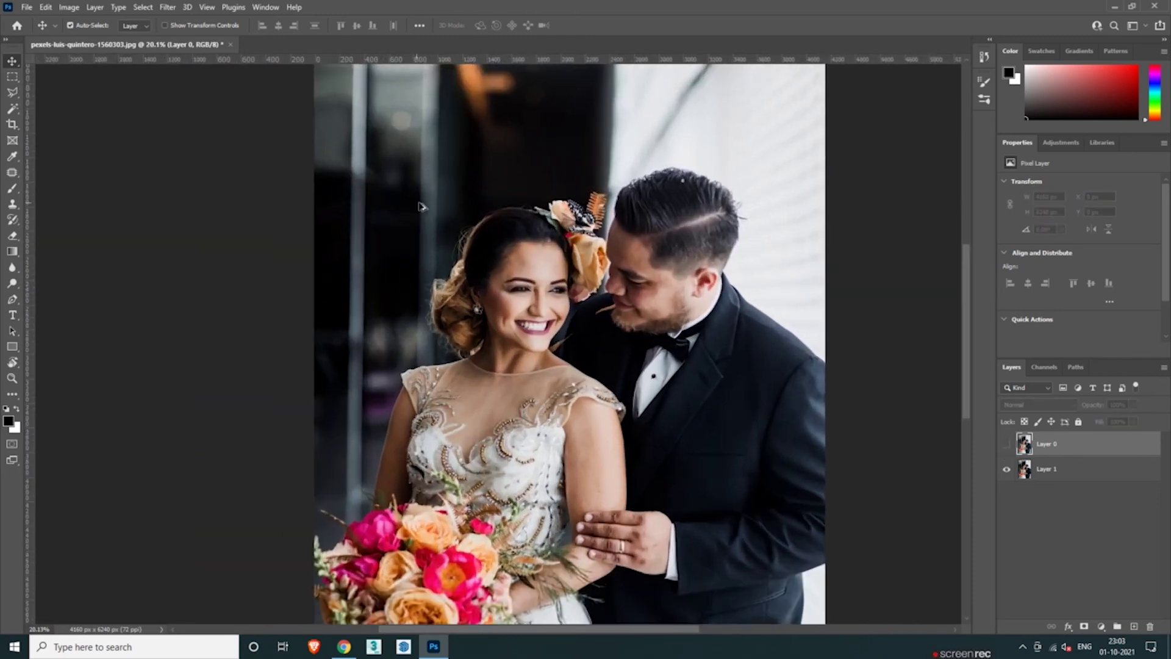
pyautogui.scroll(2, 421, 206)
pyautogui.scroll(-1, 420, 206)
pyautogui.click(1008, 445)
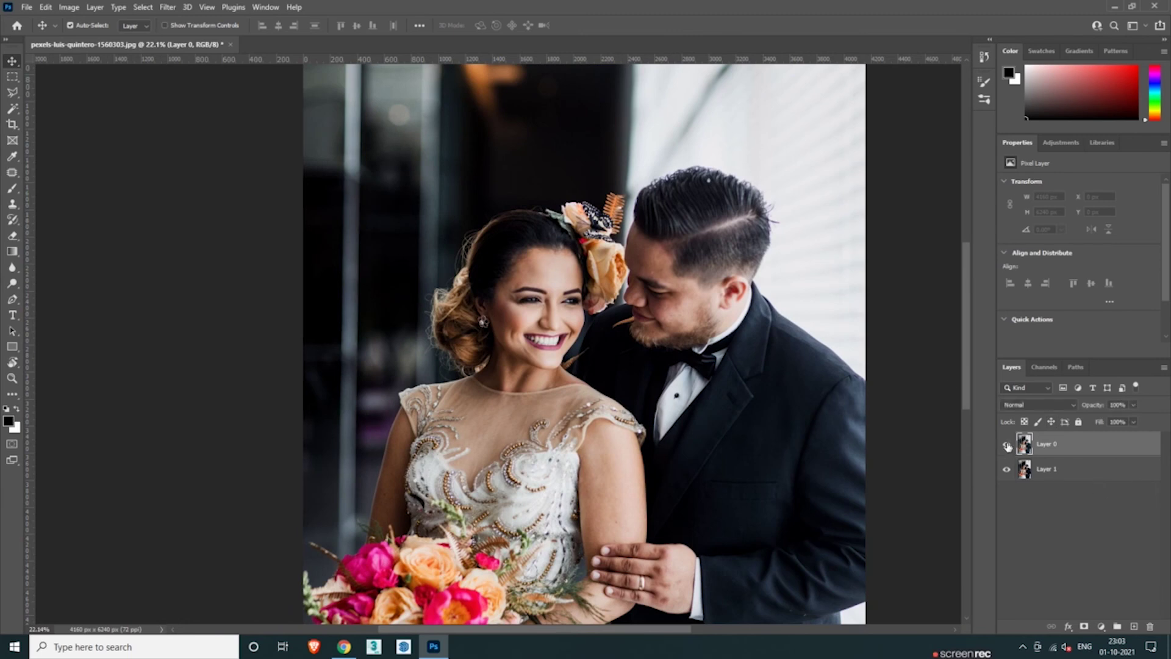
pyautogui.click(1007, 445)
pyautogui.click(1008, 445)
pyautogui.scroll(-6, 385, 157)
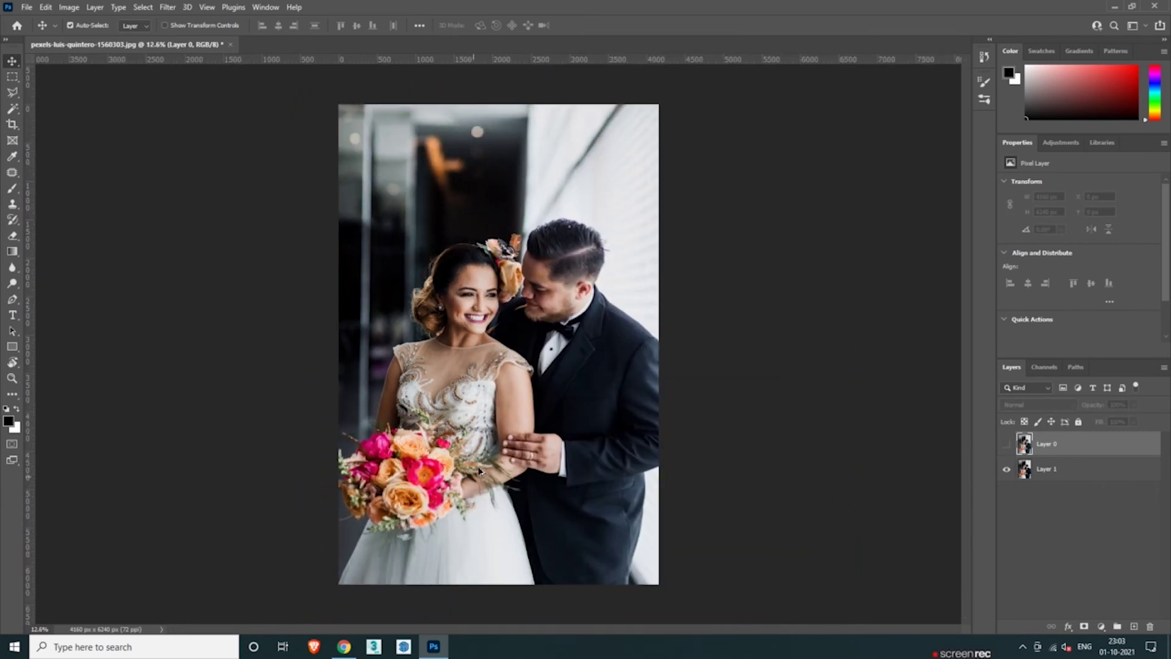
pyautogui.scroll(6, 480, 470)
pyautogui.click(1007, 445)
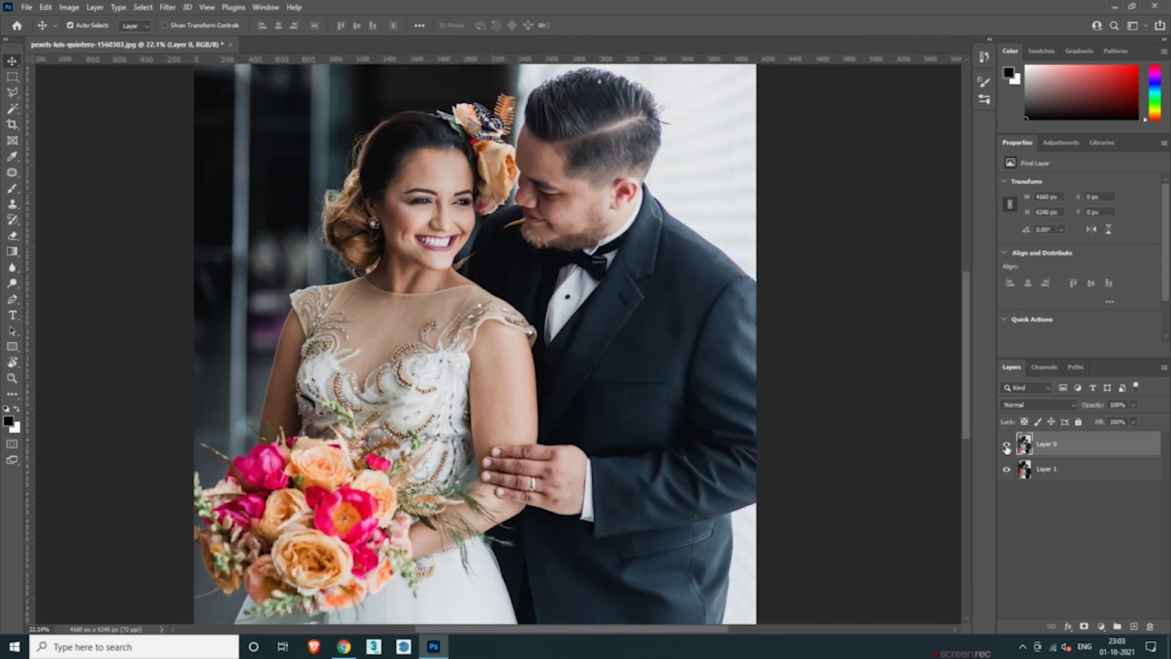
pyautogui.click(1007, 445)
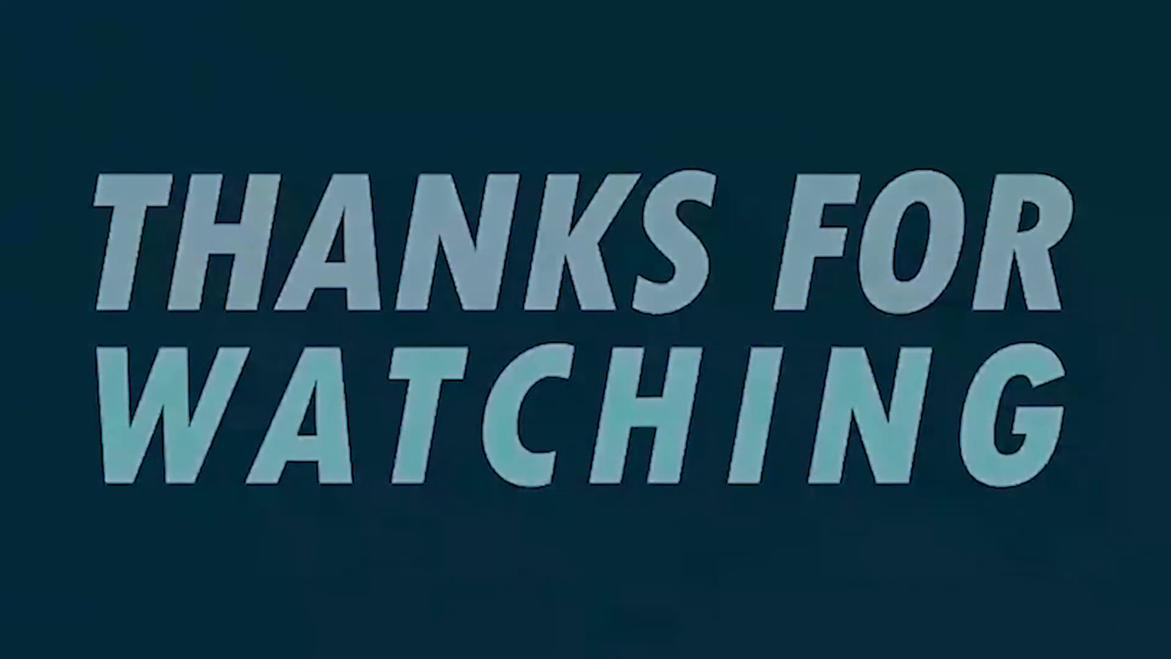